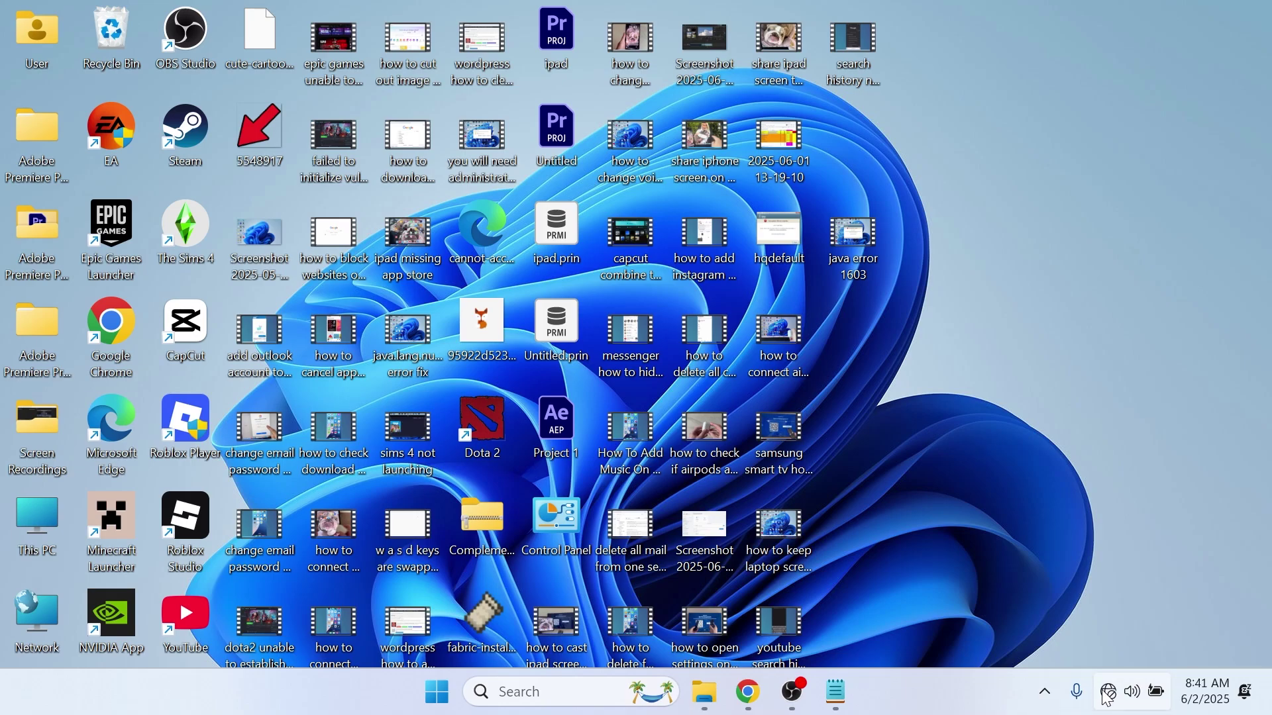
- Check the Wi-Fi quick settings and the Network & internet page in Settings
mouse_move(1110, 693)
left_click(1113, 694)
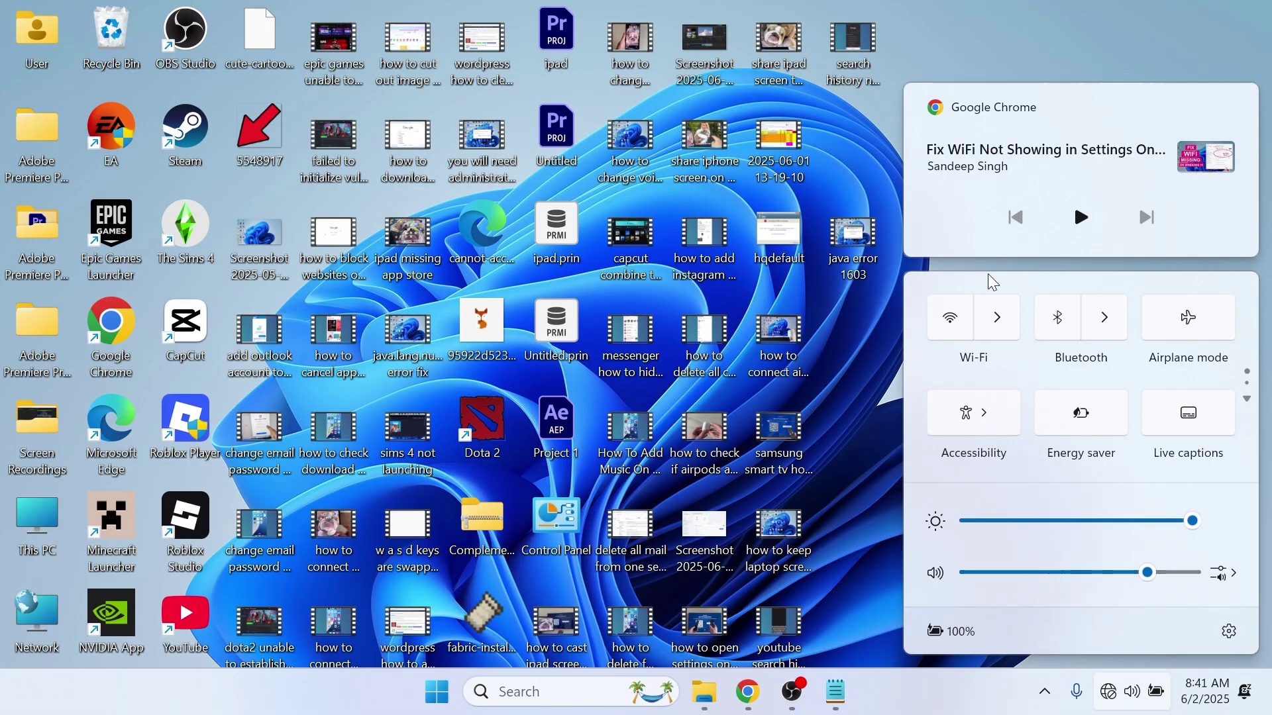
key("super")
type("settings")
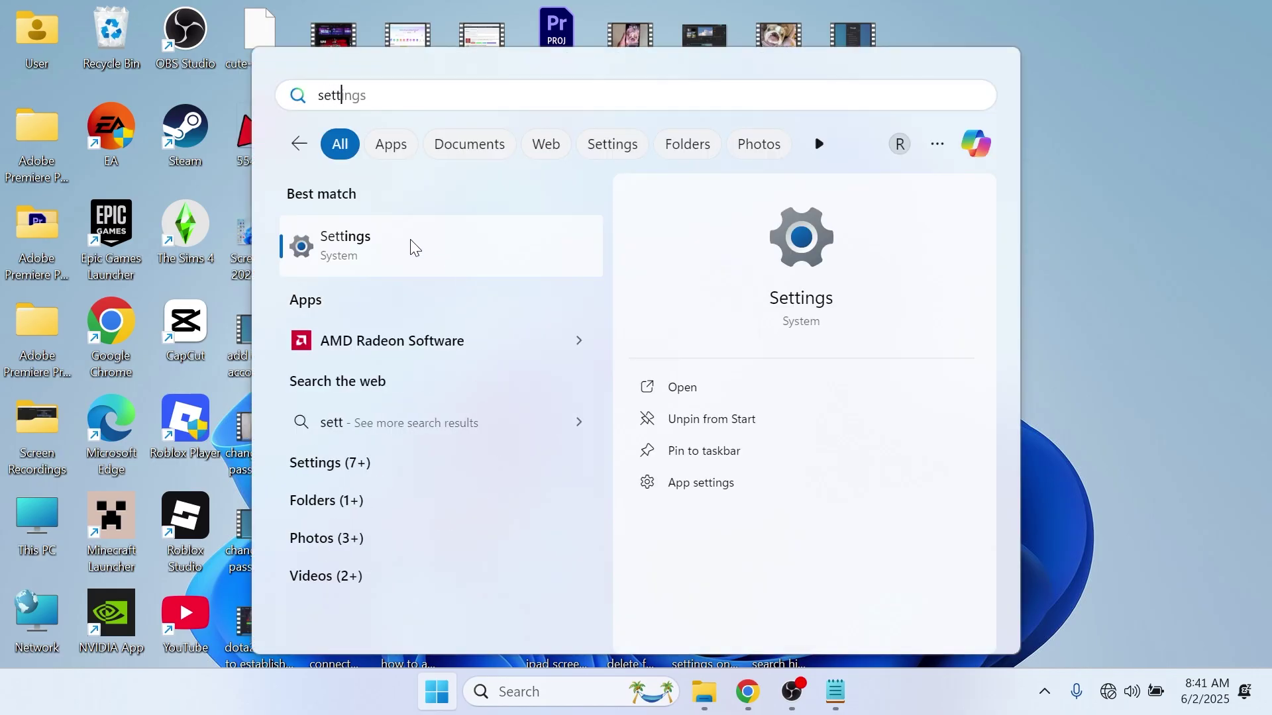
left_click(411, 240)
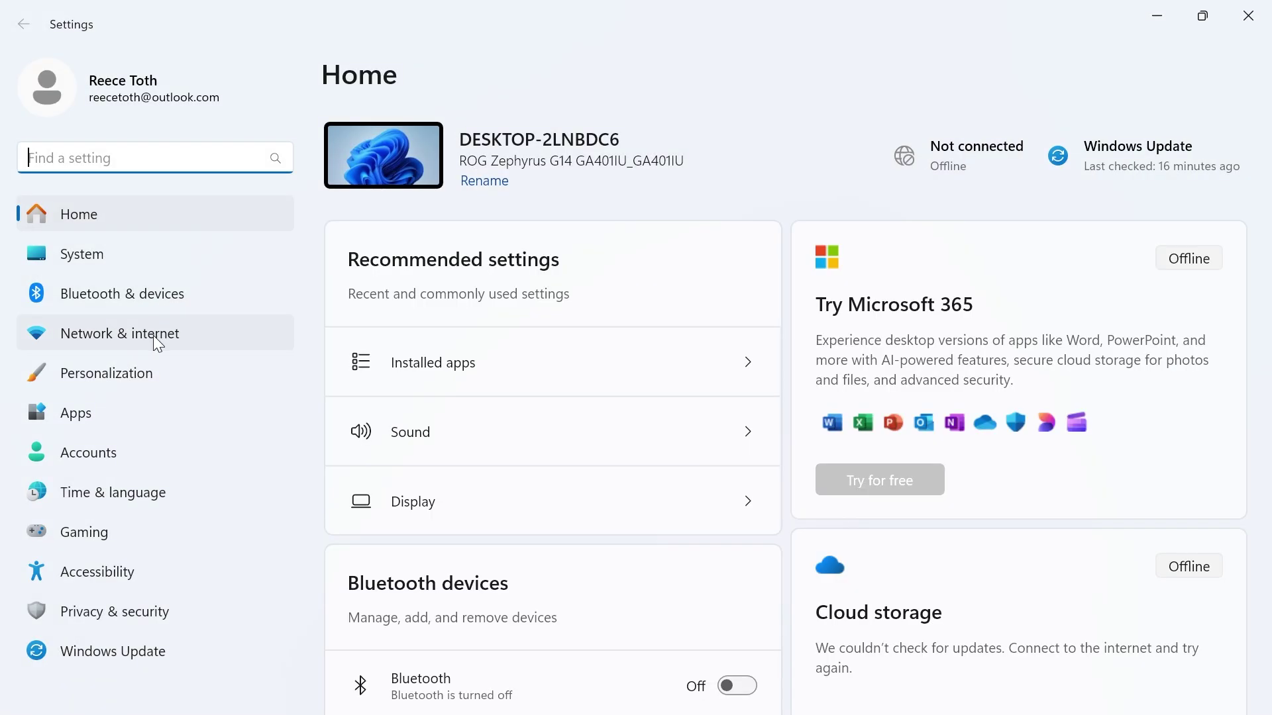
left_click(156, 336)
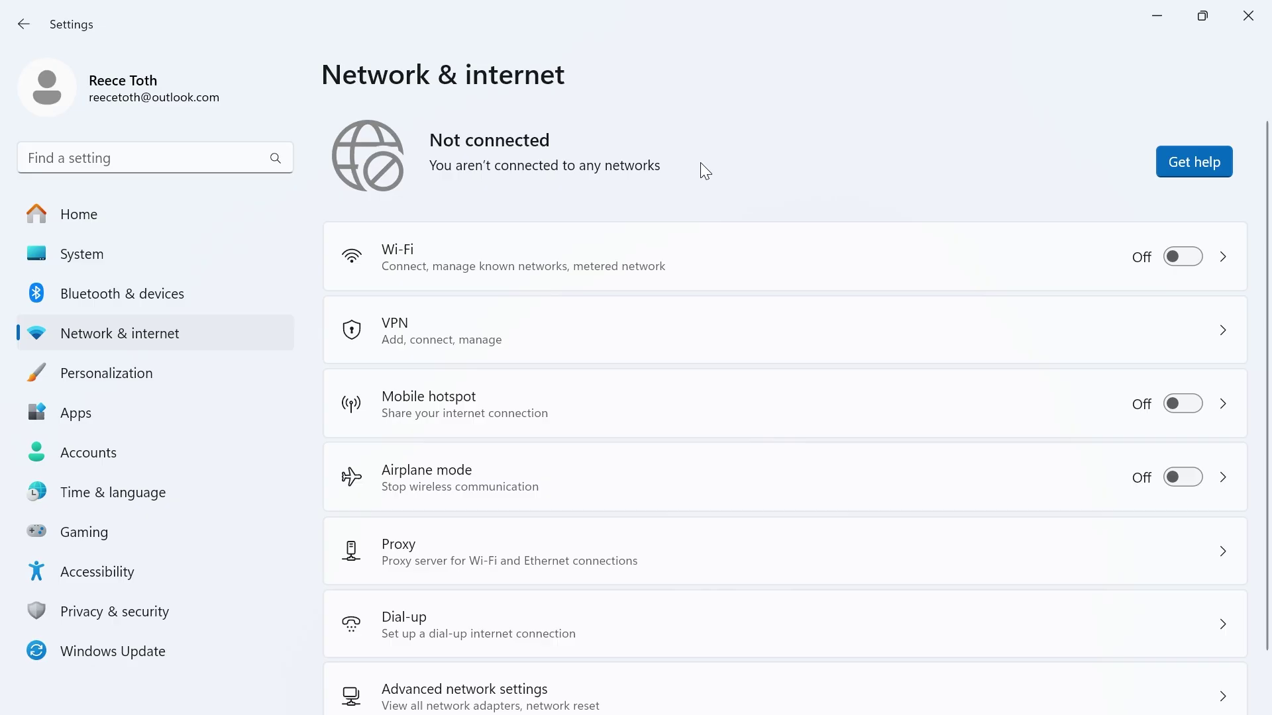
left_click(1248, 15)
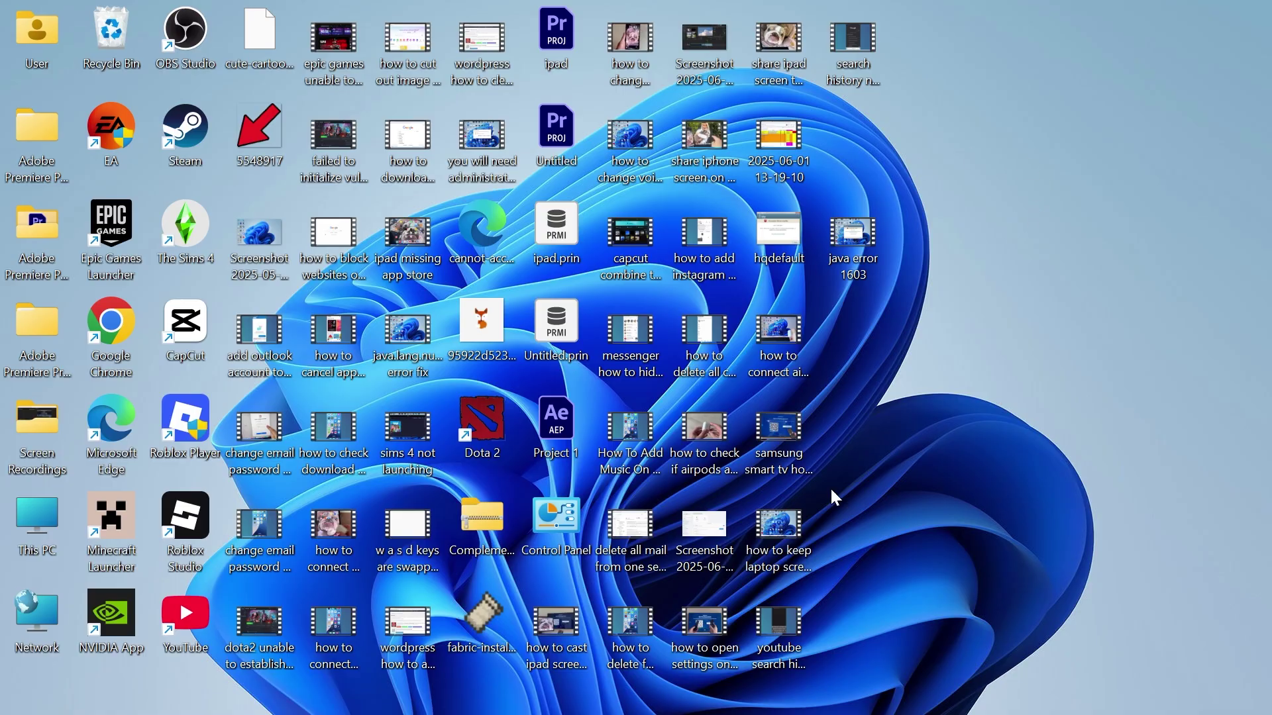
- Open Control Panel in Large icons view
left_click(438, 697)
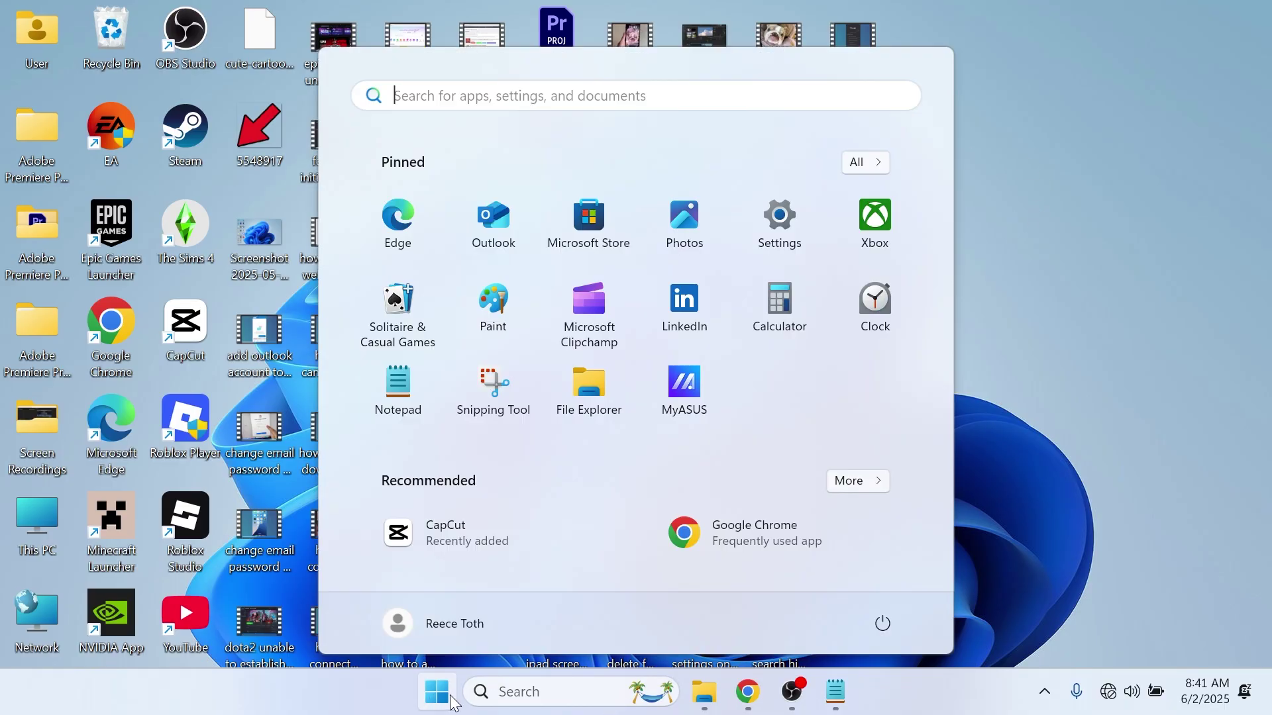
type("control")
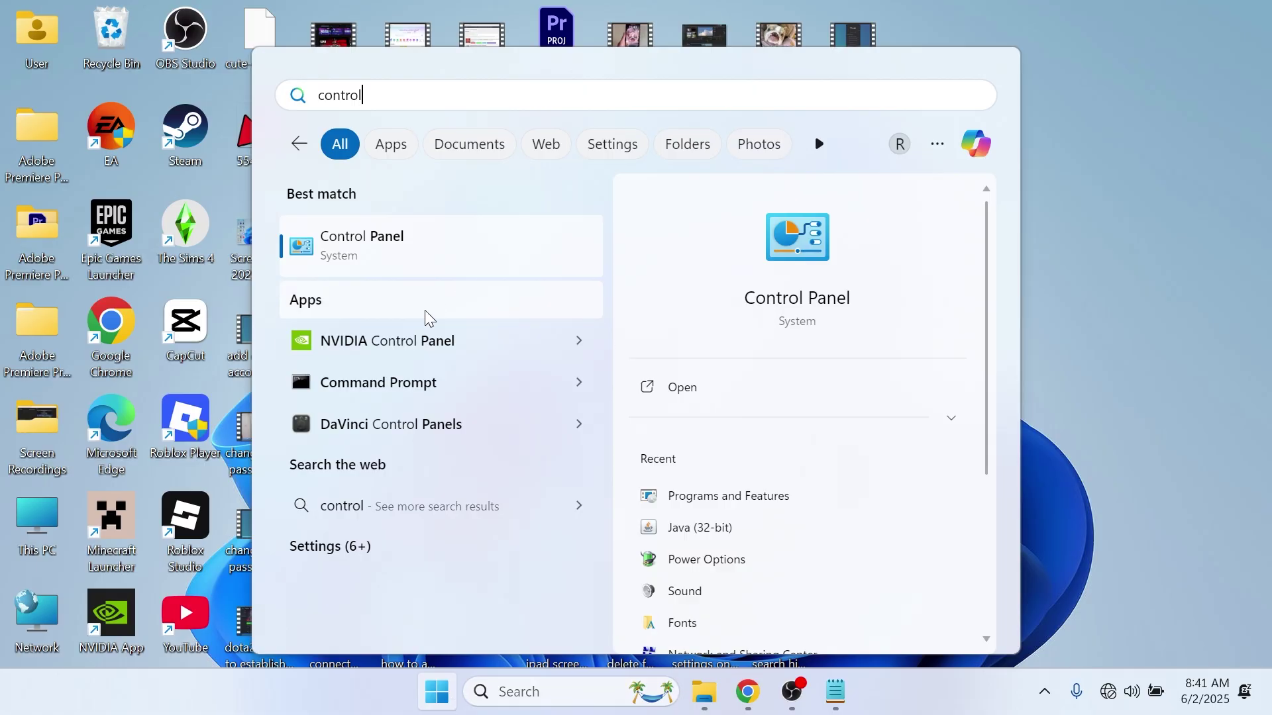
left_click(391, 251)
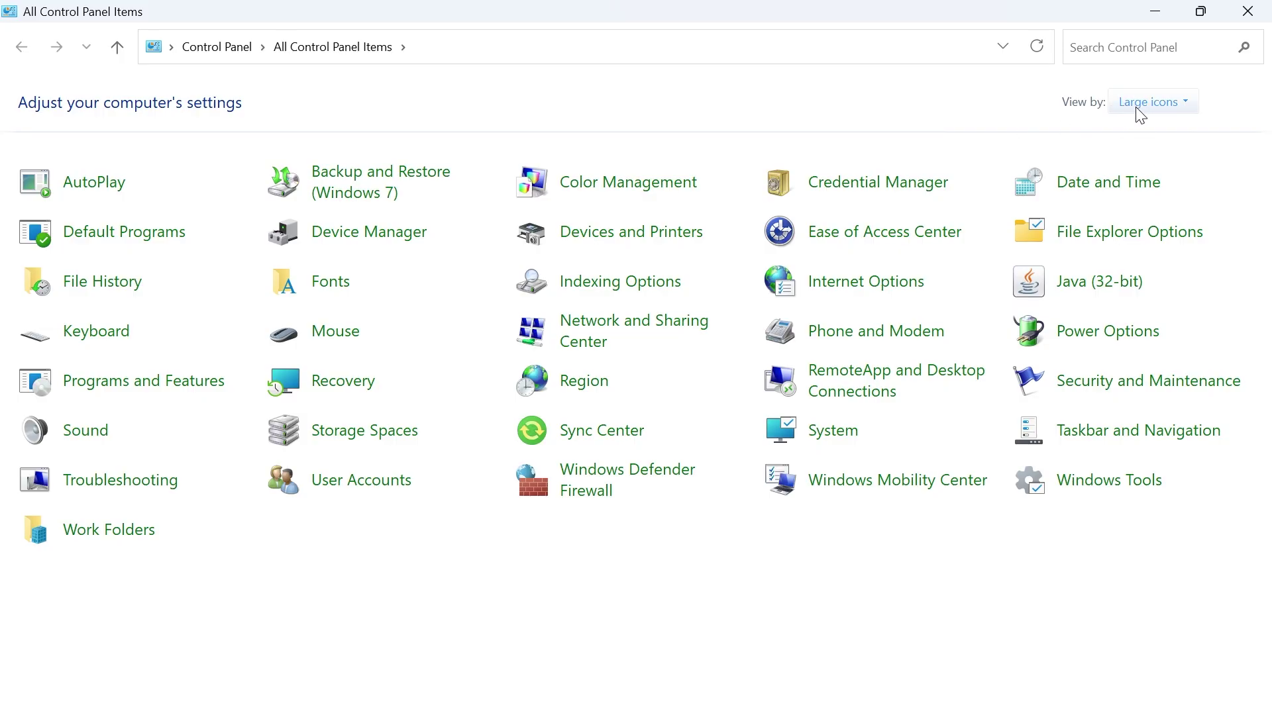
left_click(1148, 105)
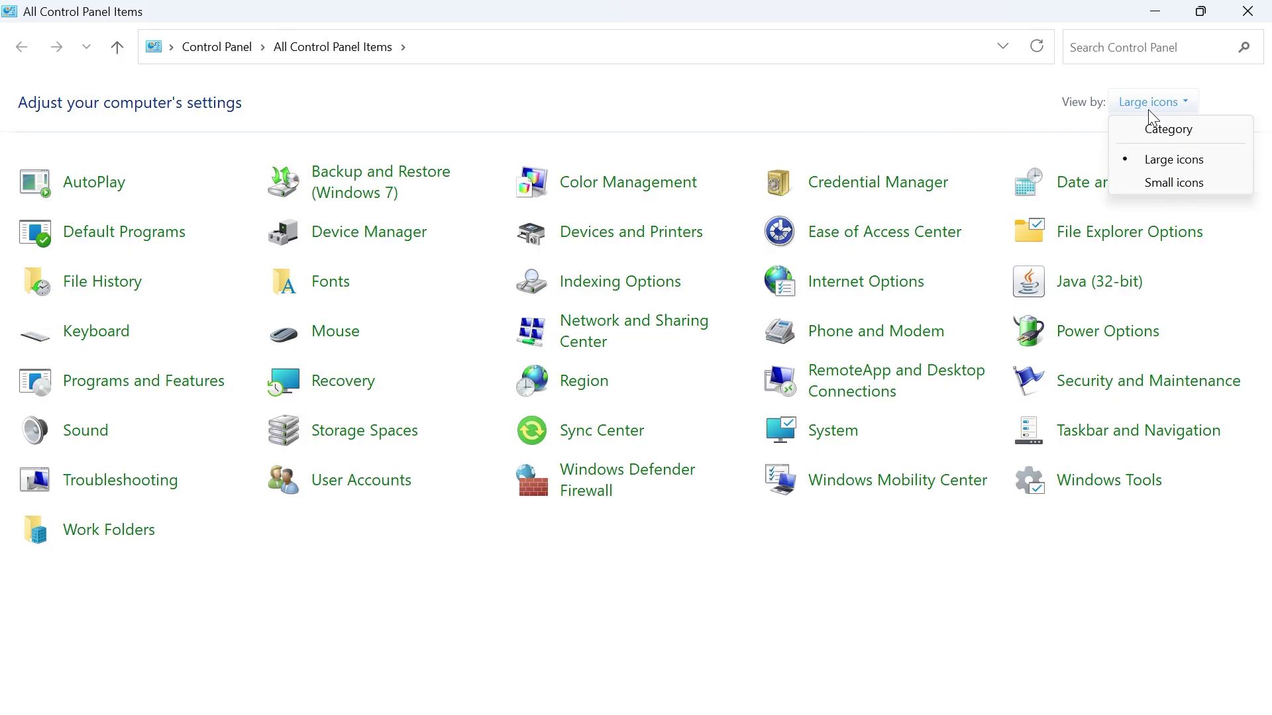
left_click(959, 124)
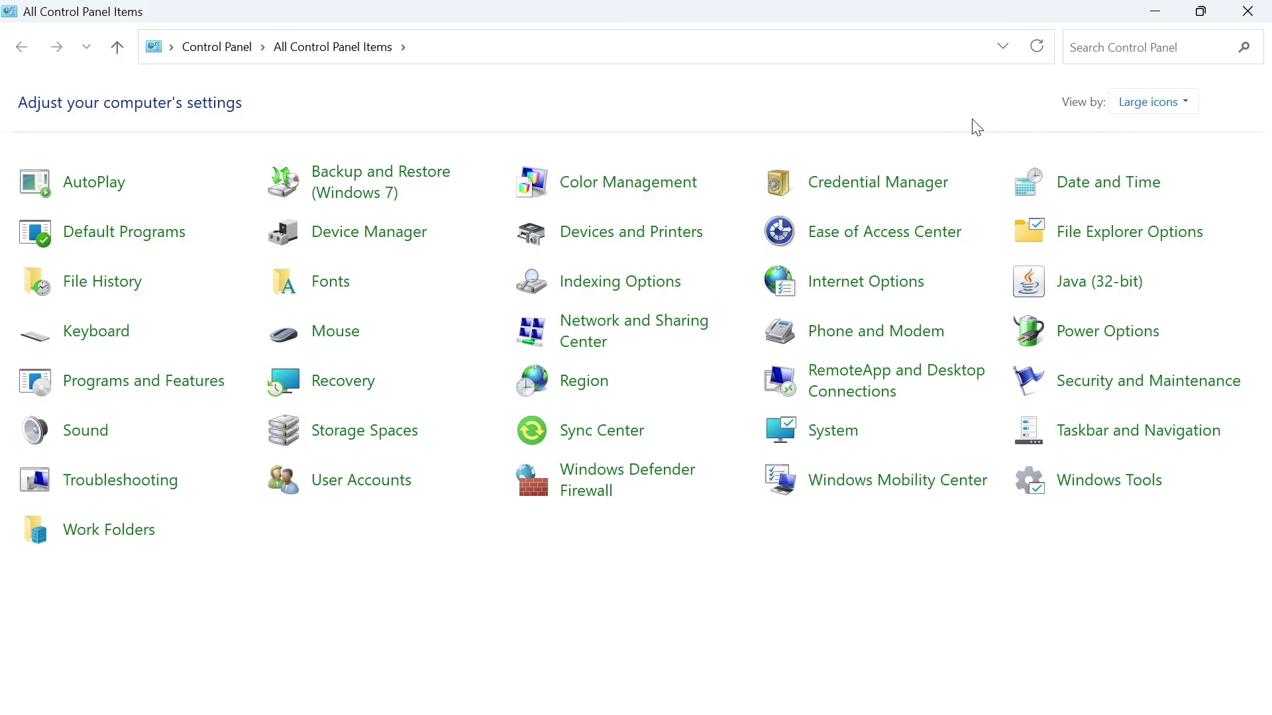
- Restore the Internet Options advanced settings to defaults and apply them
left_click(861, 285)
left_click(402, 122)
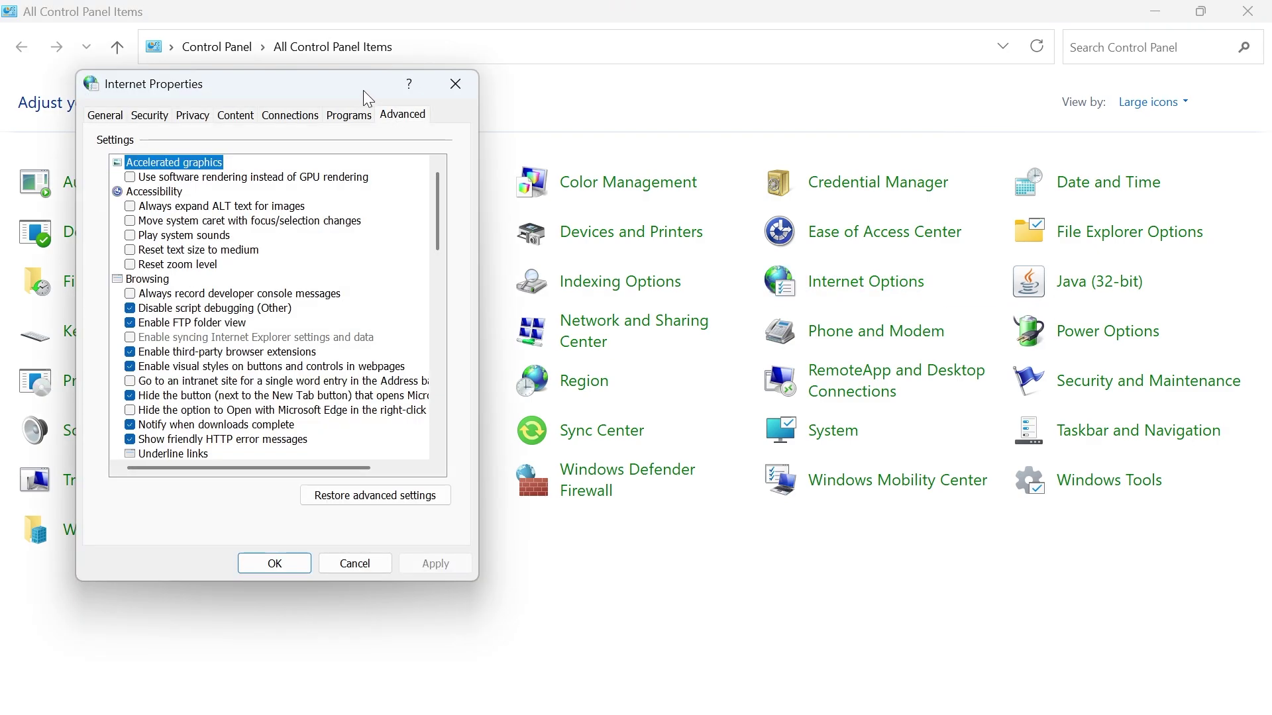
left_click_drag(363, 93, 679, 77)
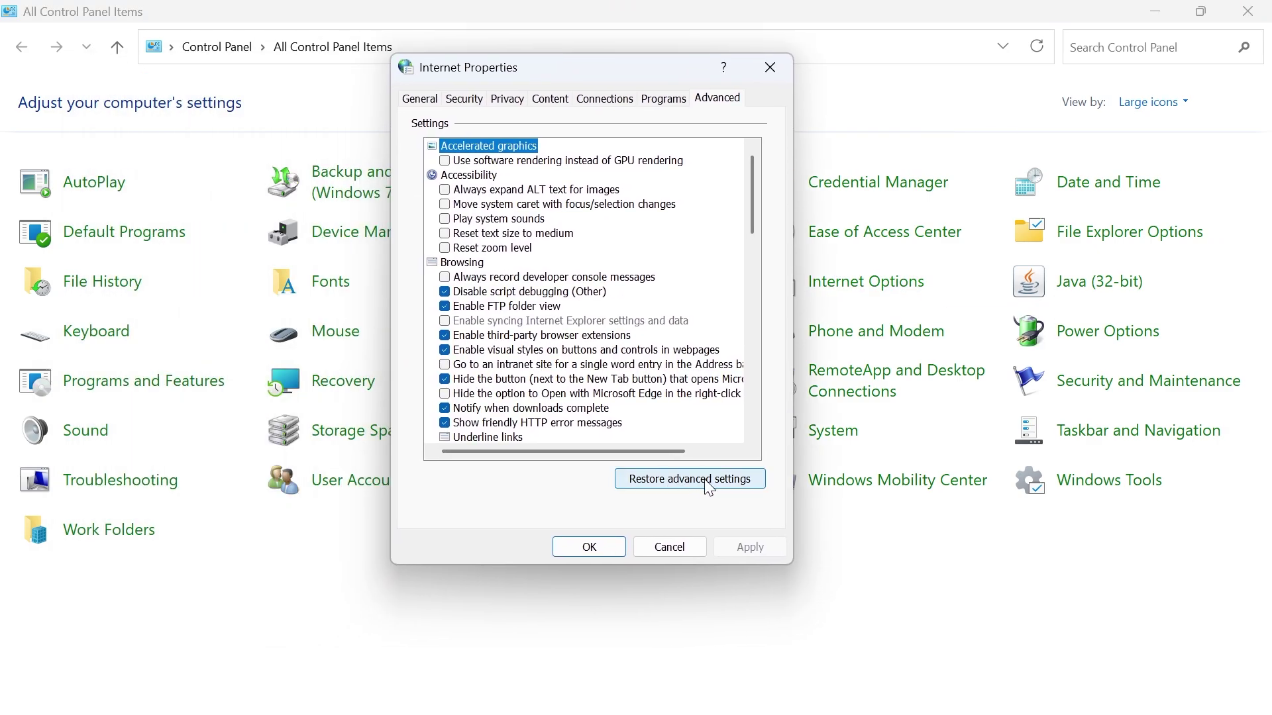
left_click(709, 489)
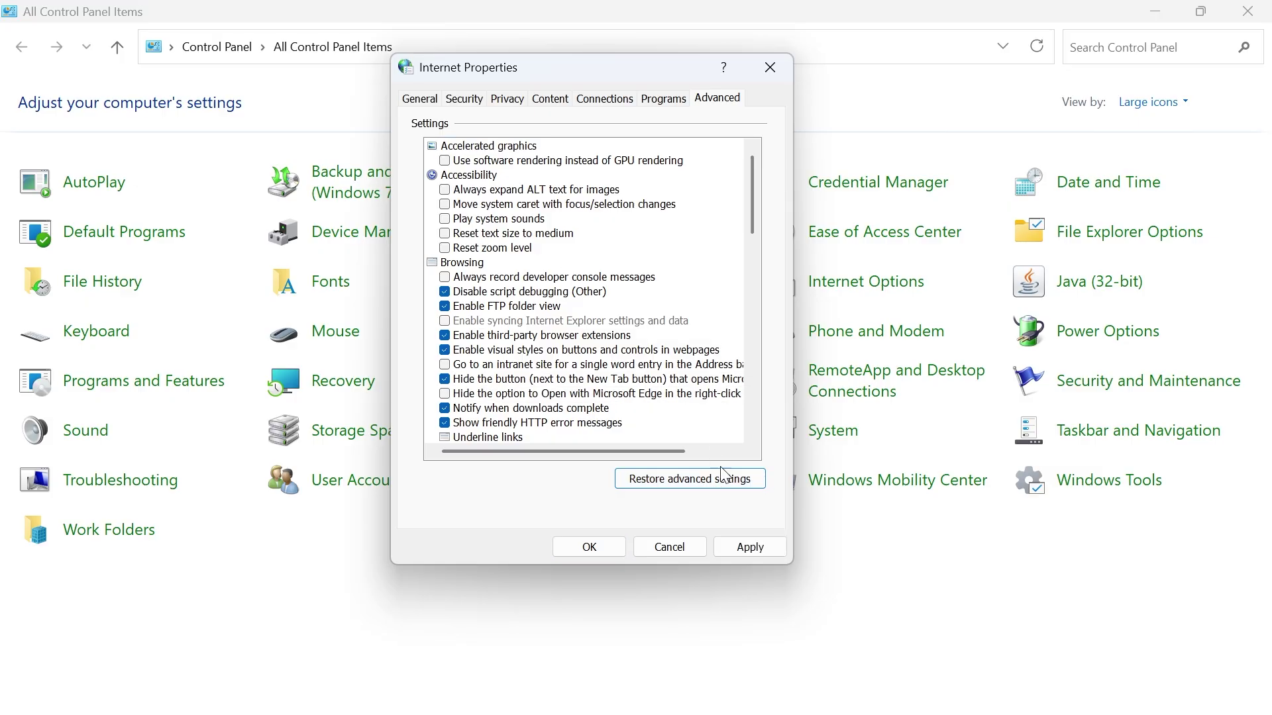
left_click(733, 547)
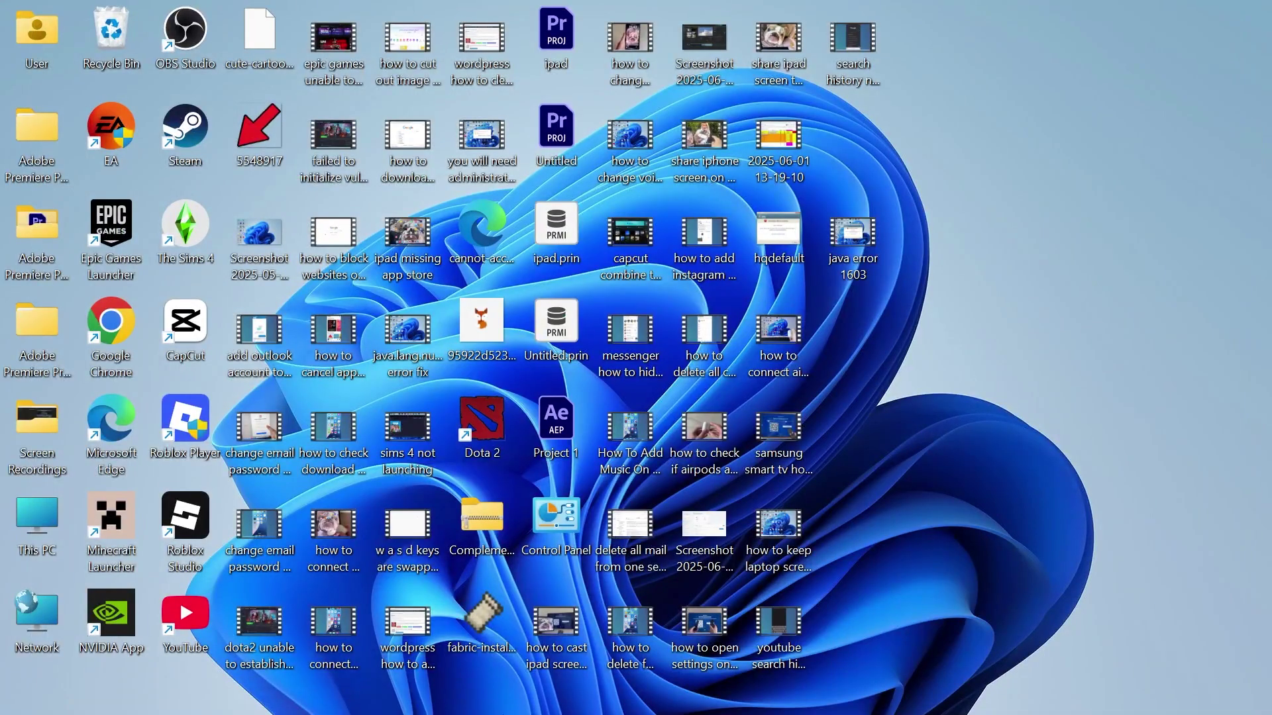
- Run Network reset from Settings' Advanced network settings and confirm it with Yes
left_click(440, 693)
type("sett")
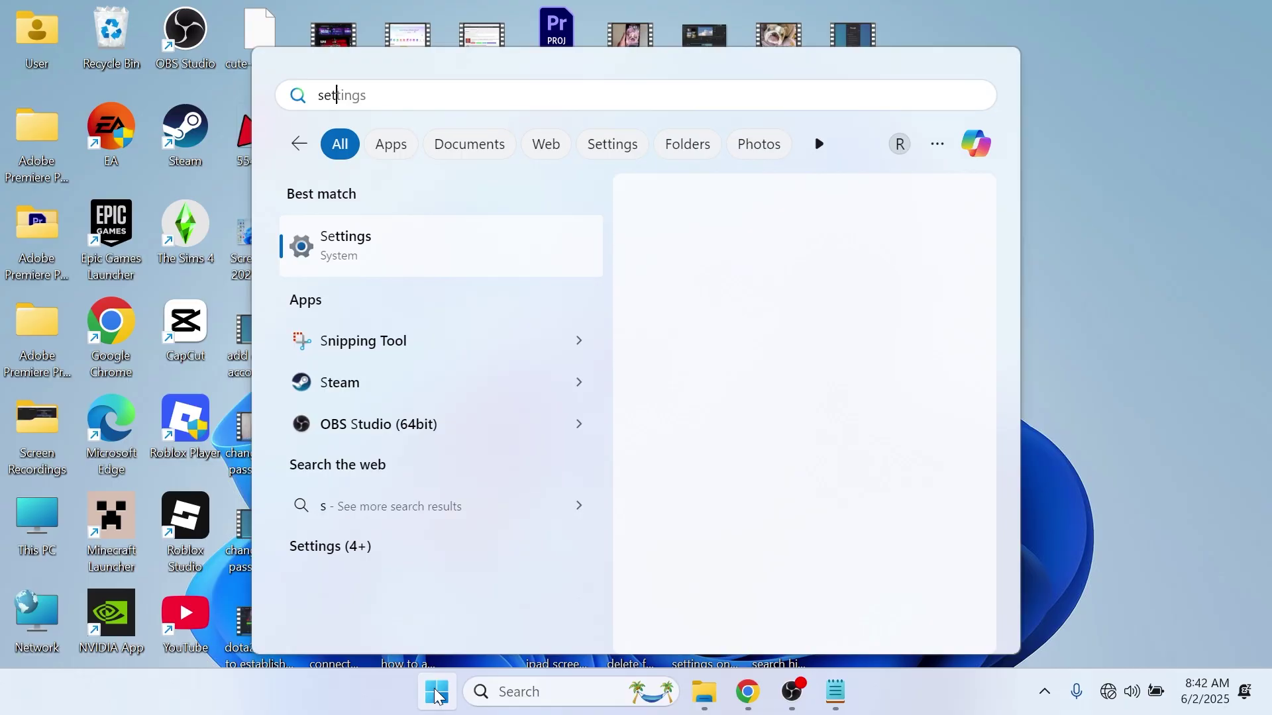
left_click(498, 232)
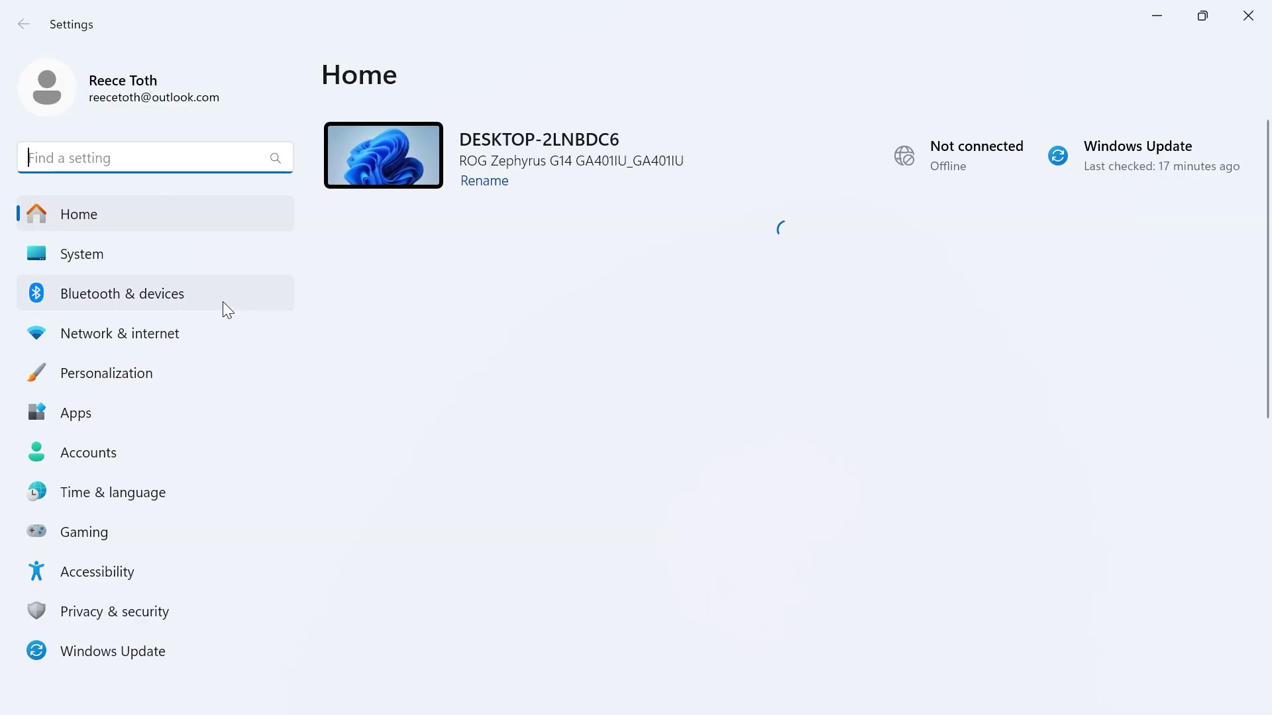
left_click(117, 331)
scroll(555, 646, "down", 2)
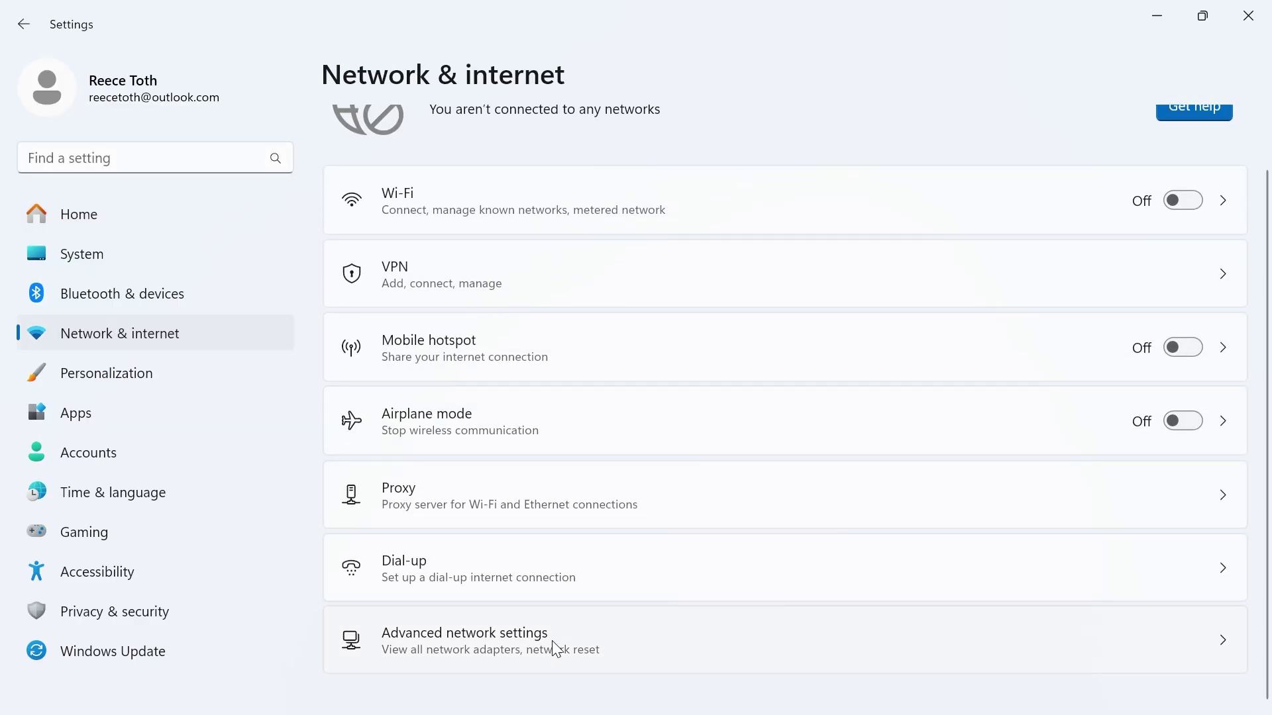
left_click(551, 642)
scroll(419, 402, "down", 3)
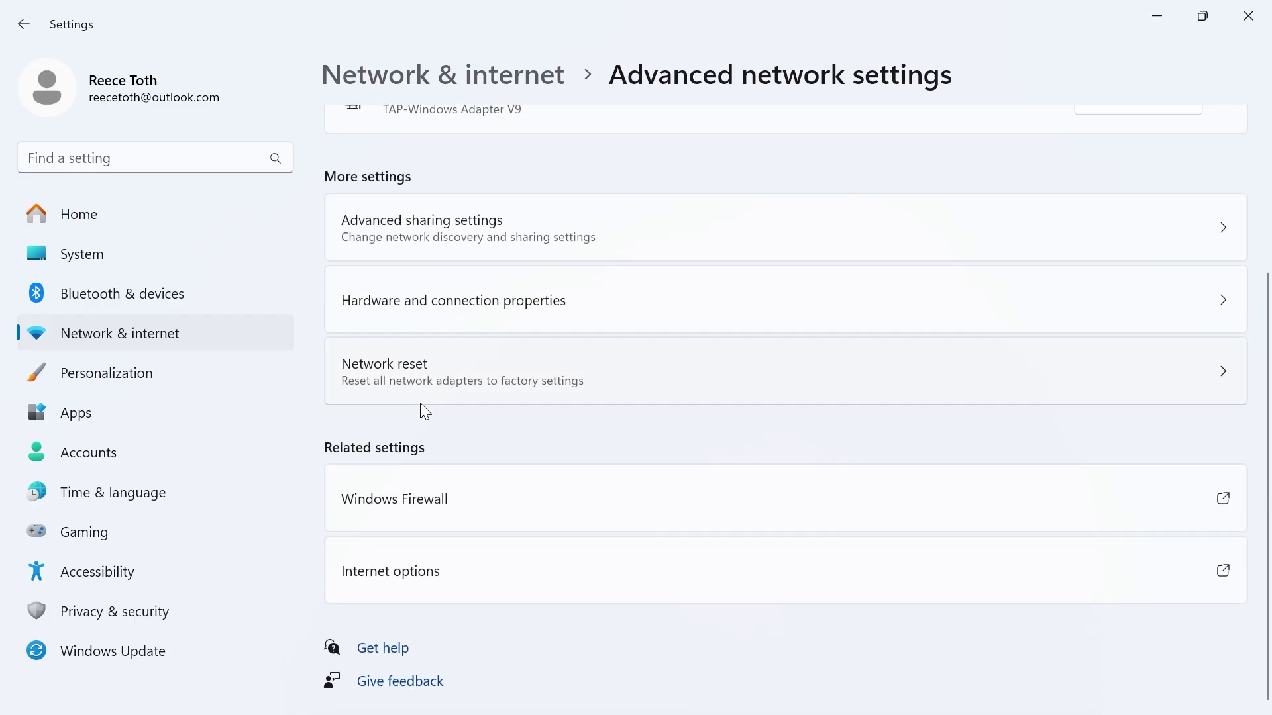
left_click(510, 372)
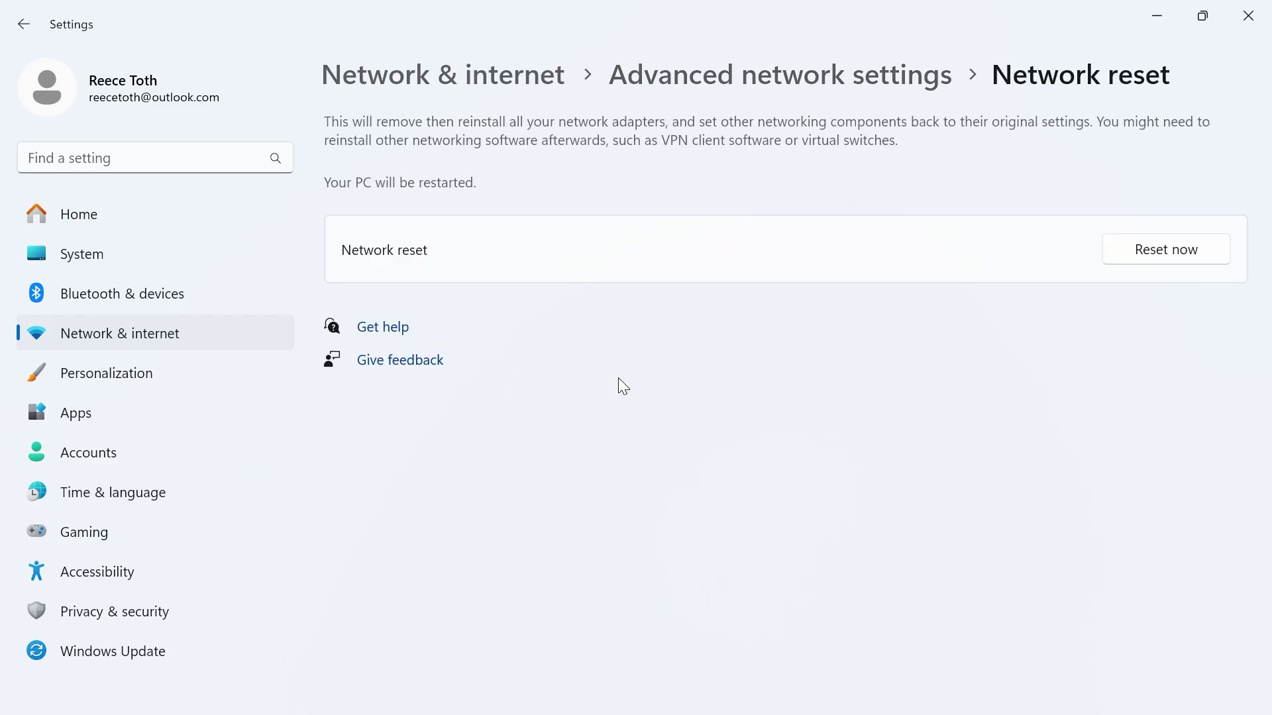
left_click(1167, 262)
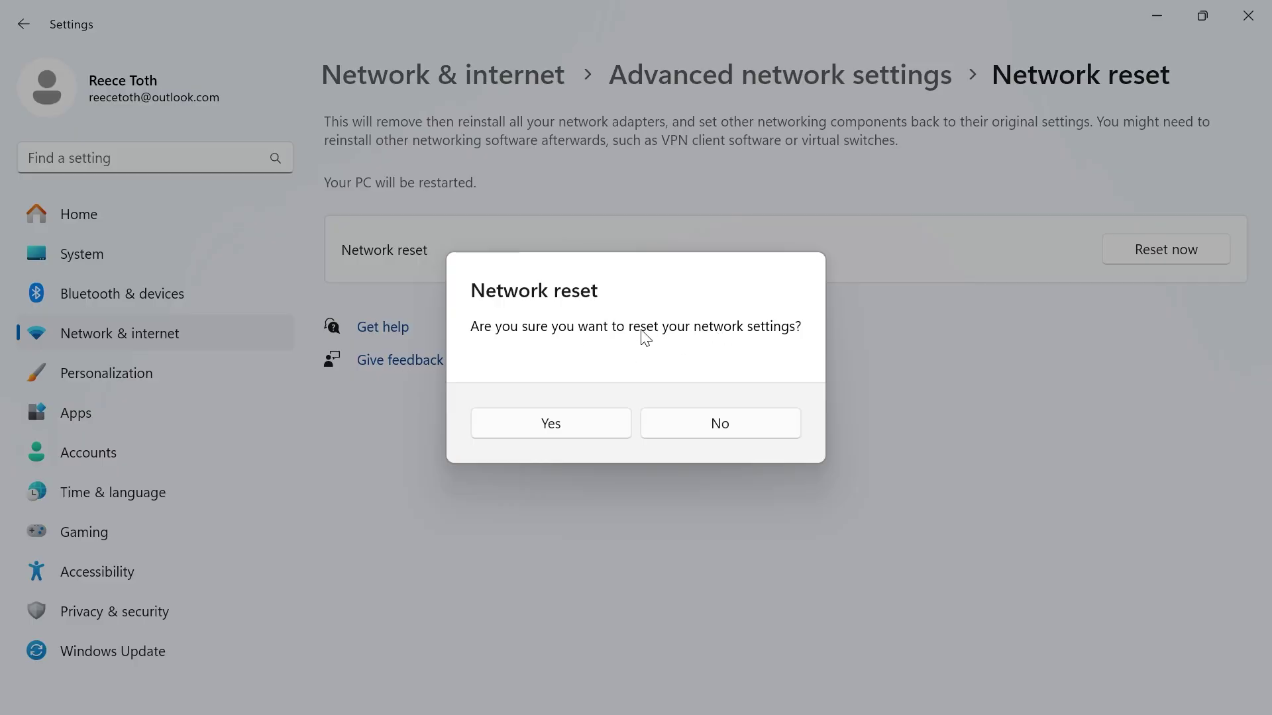
left_click(567, 428)
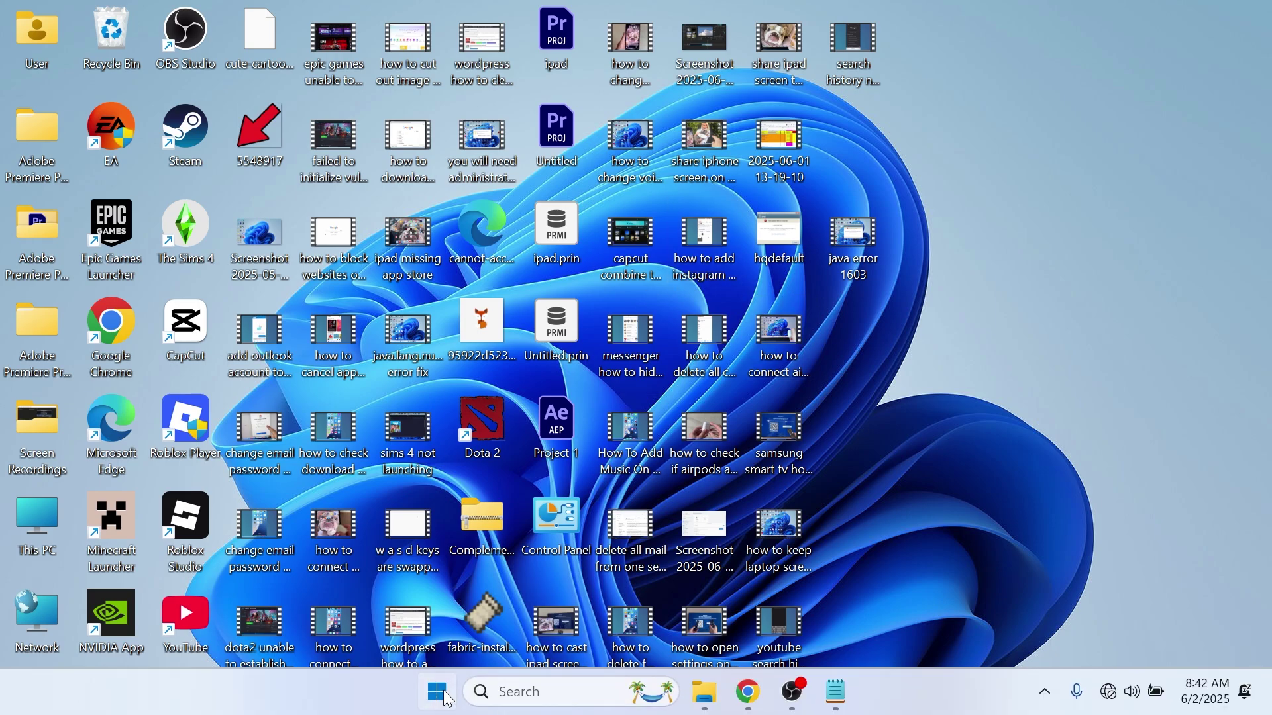
- Open the Services console and select WLAN AutoConfig
left_click(449, 700)
type("servi")
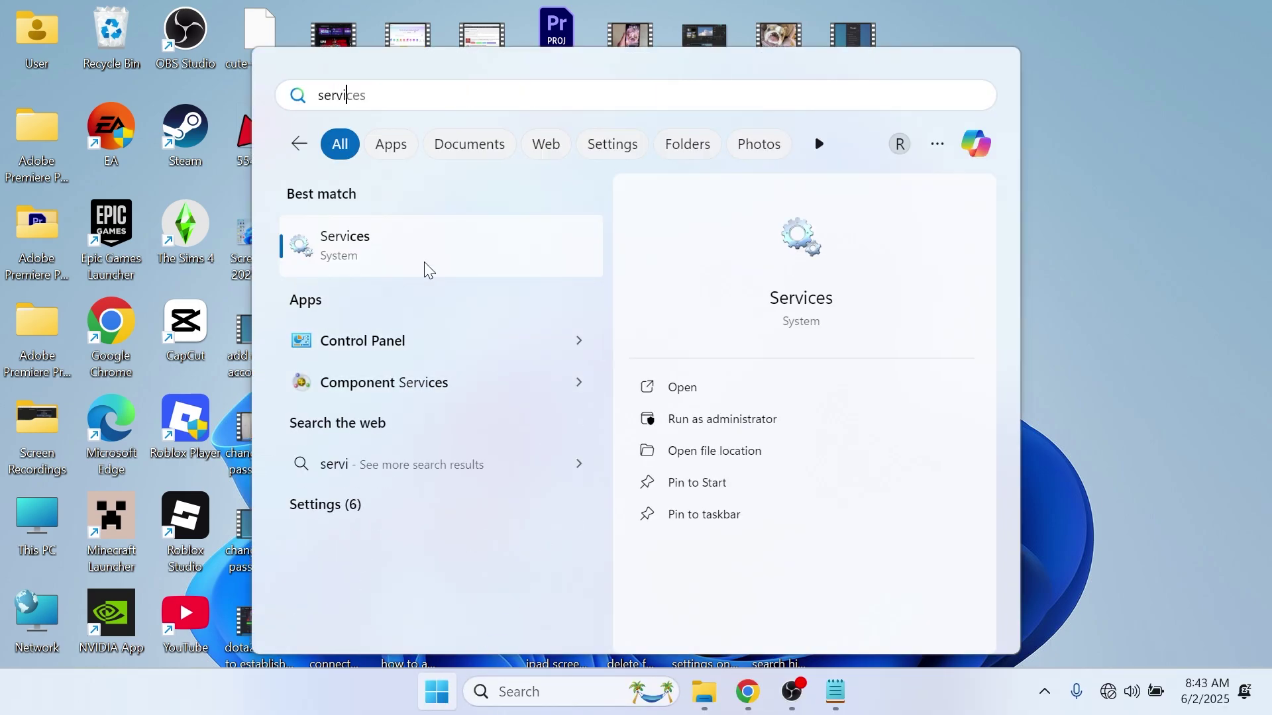
left_click(397, 247)
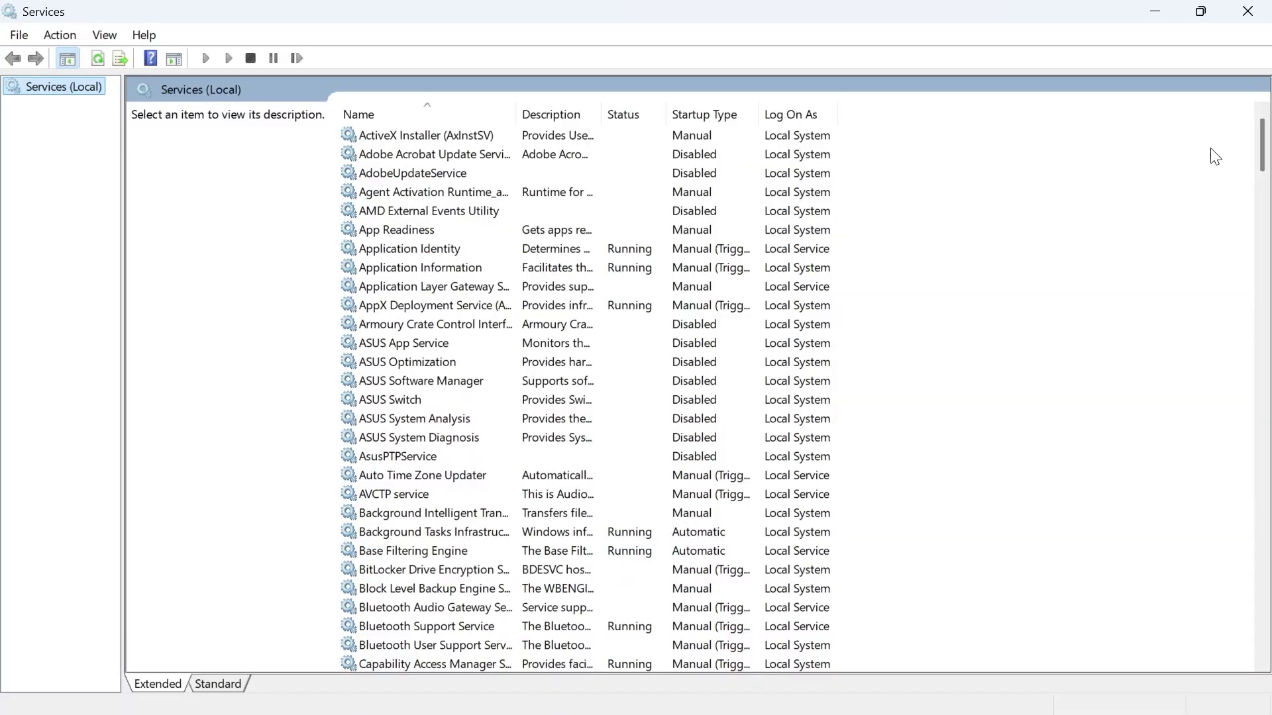
left_click_drag(1262, 146, 1269, 632)
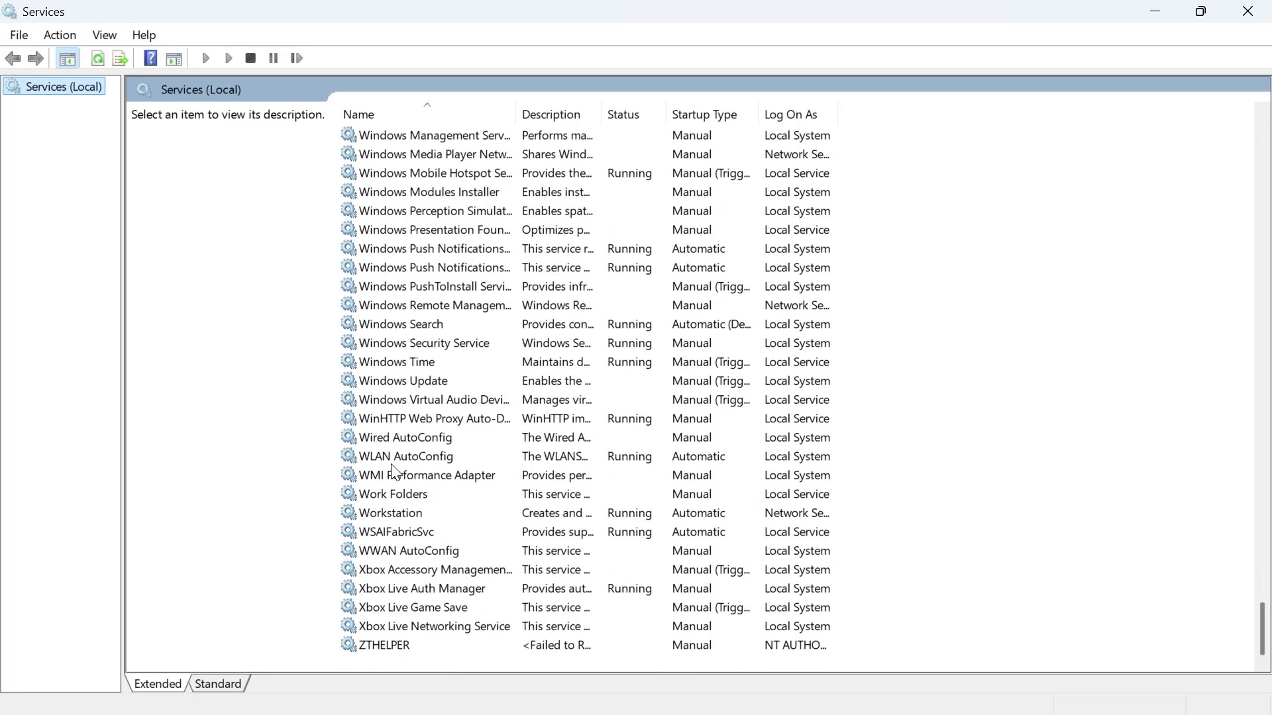
left_click(369, 458)
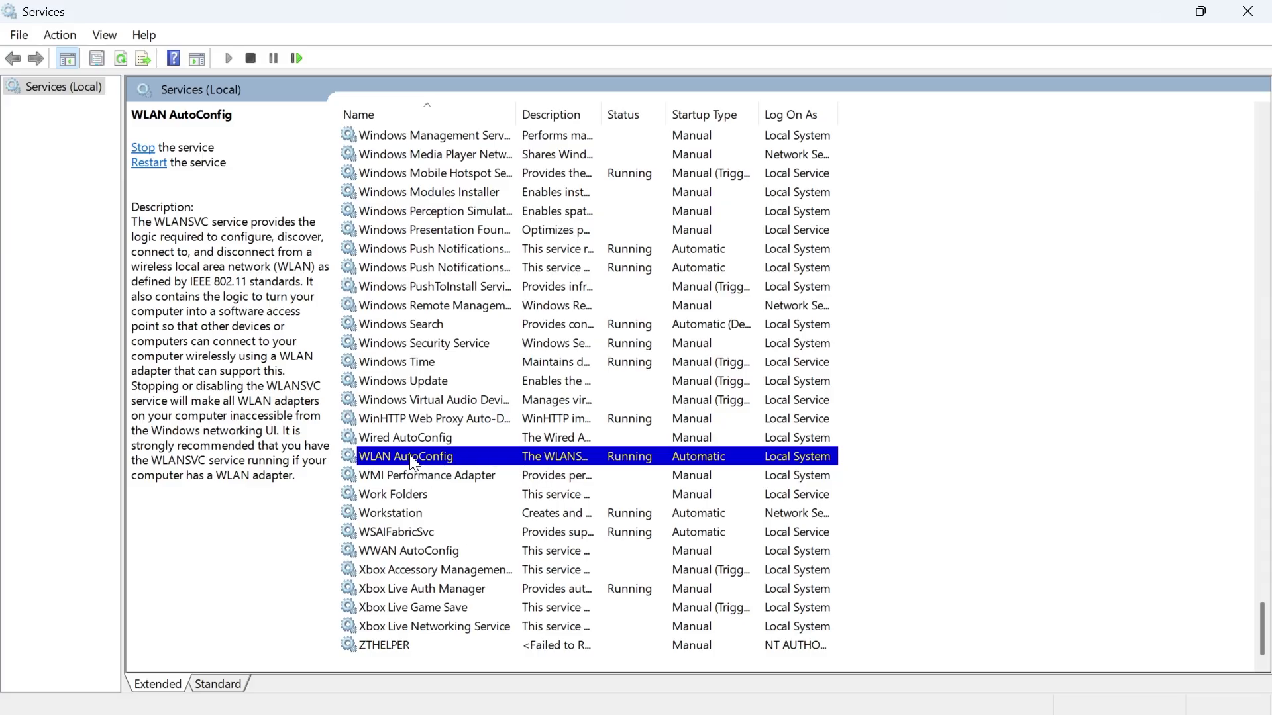
- Set WLAN AutoConfig's startup type to Automatic and apply it
double_click(412, 461)
left_click(579, 346)
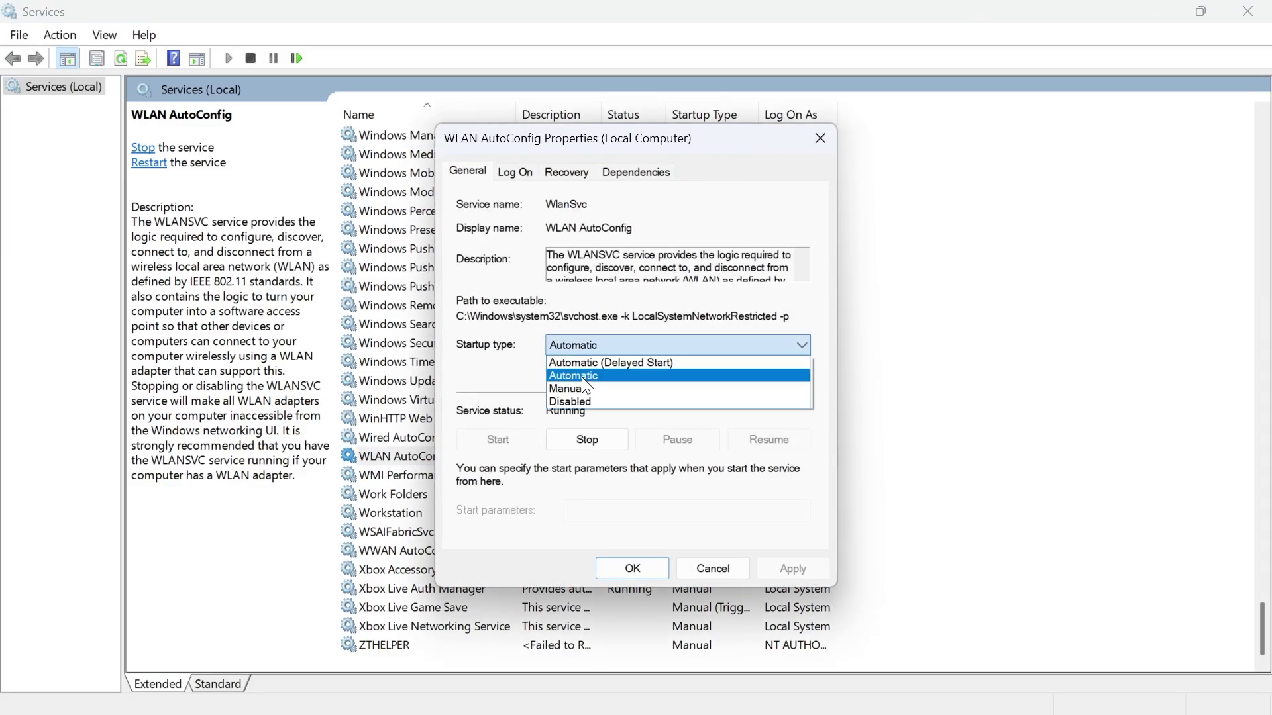
left_click(583, 378)
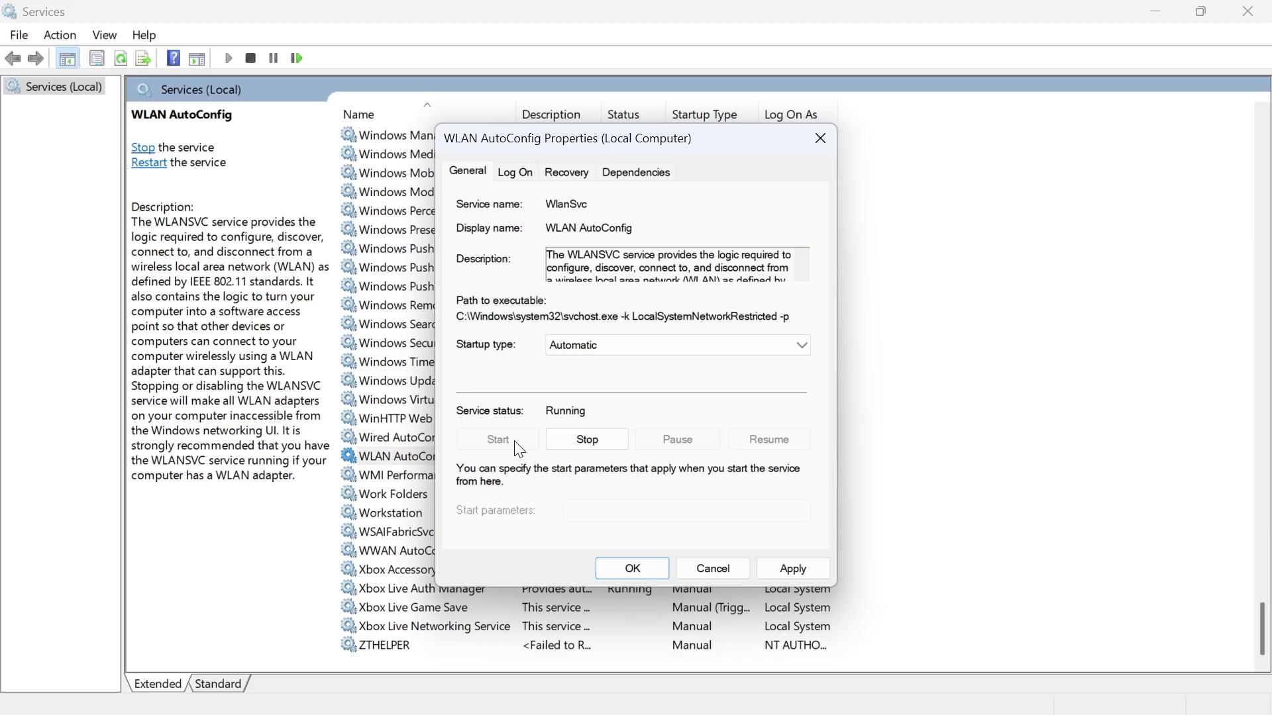
left_click(793, 565)
left_click(632, 568)
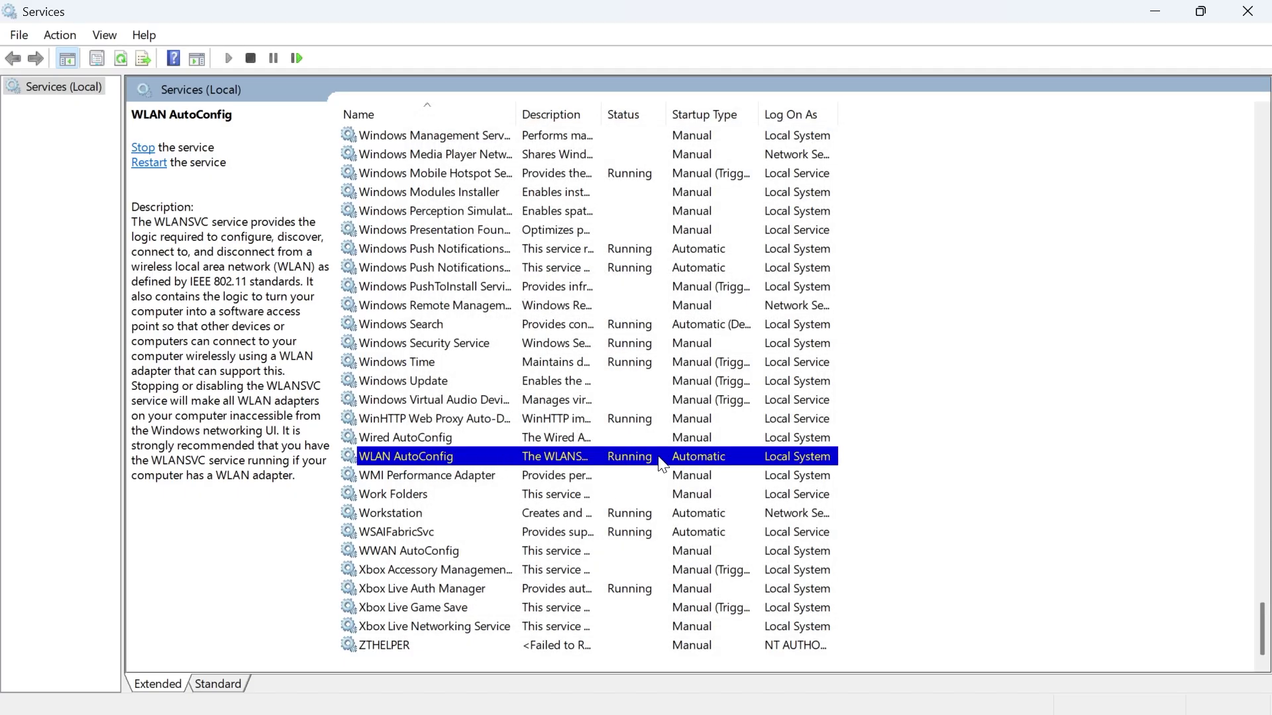
- Restart the WLAN AutoConfig service and select WWAN AutoConfig
right_click(428, 460)
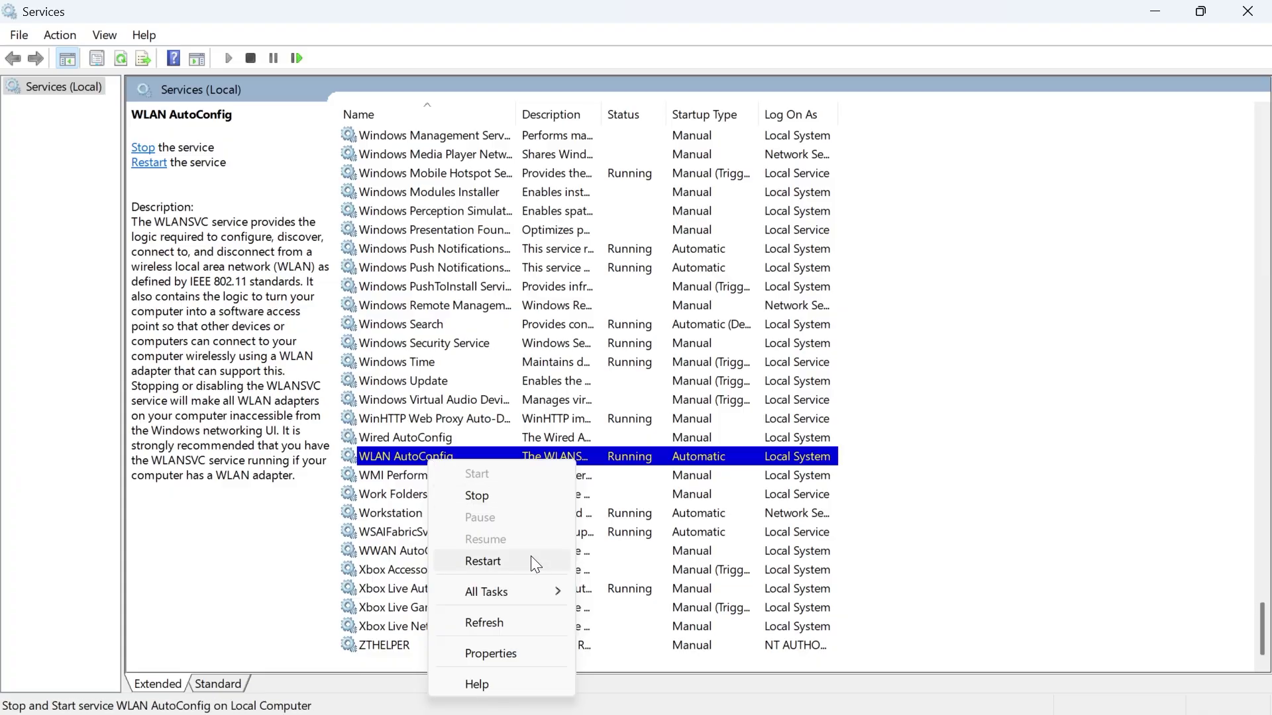
left_click(499, 563)
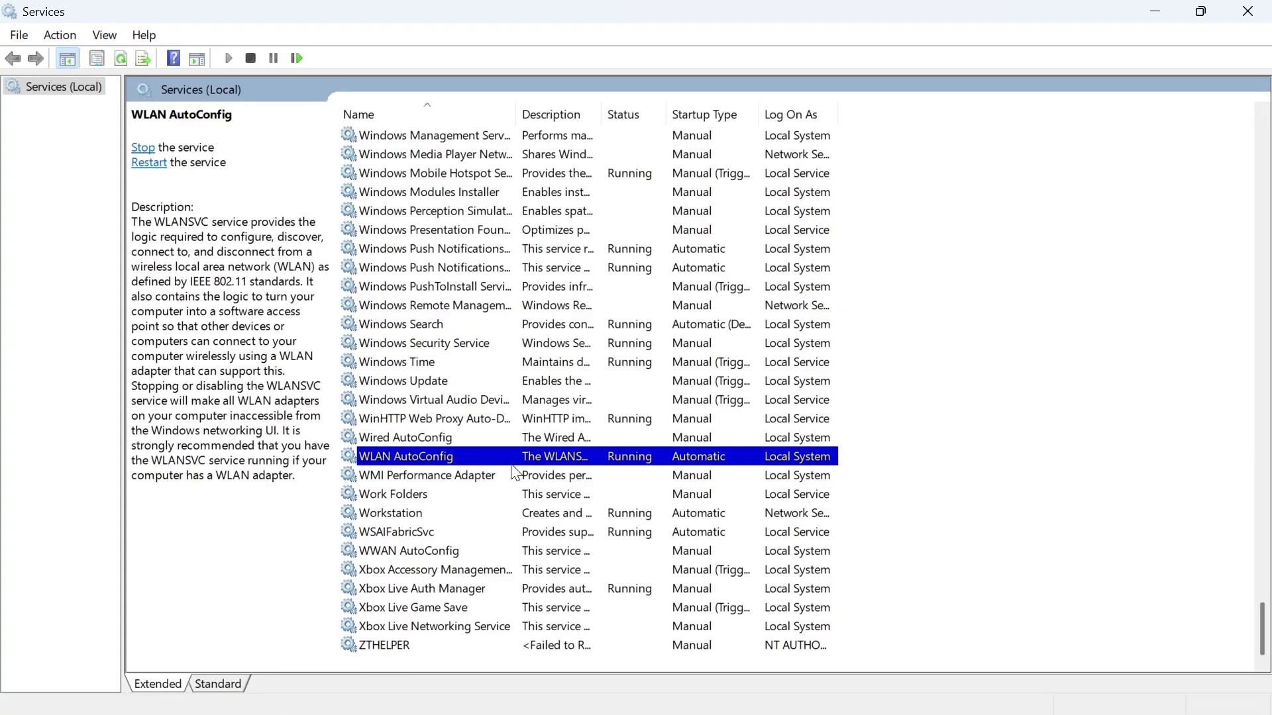
left_click(417, 559)
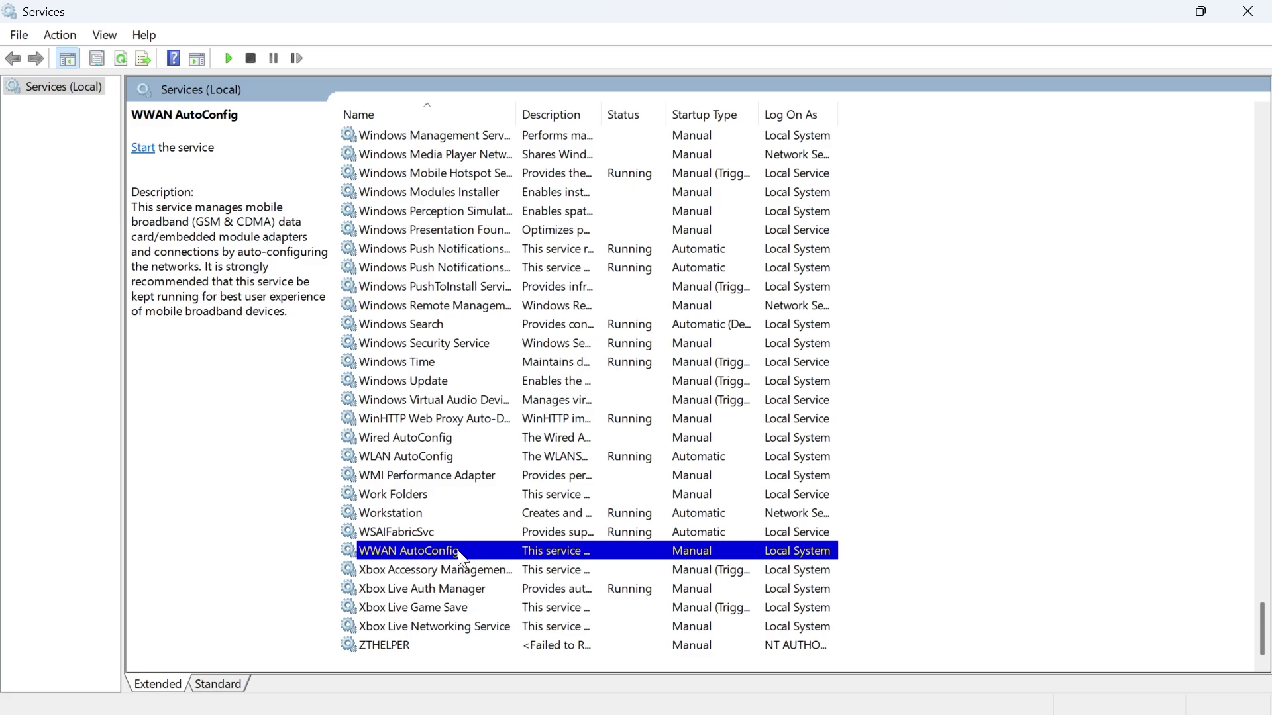
- Set WWAN AutoConfig to Automatic startup, start the service, and apply
double_click(435, 554)
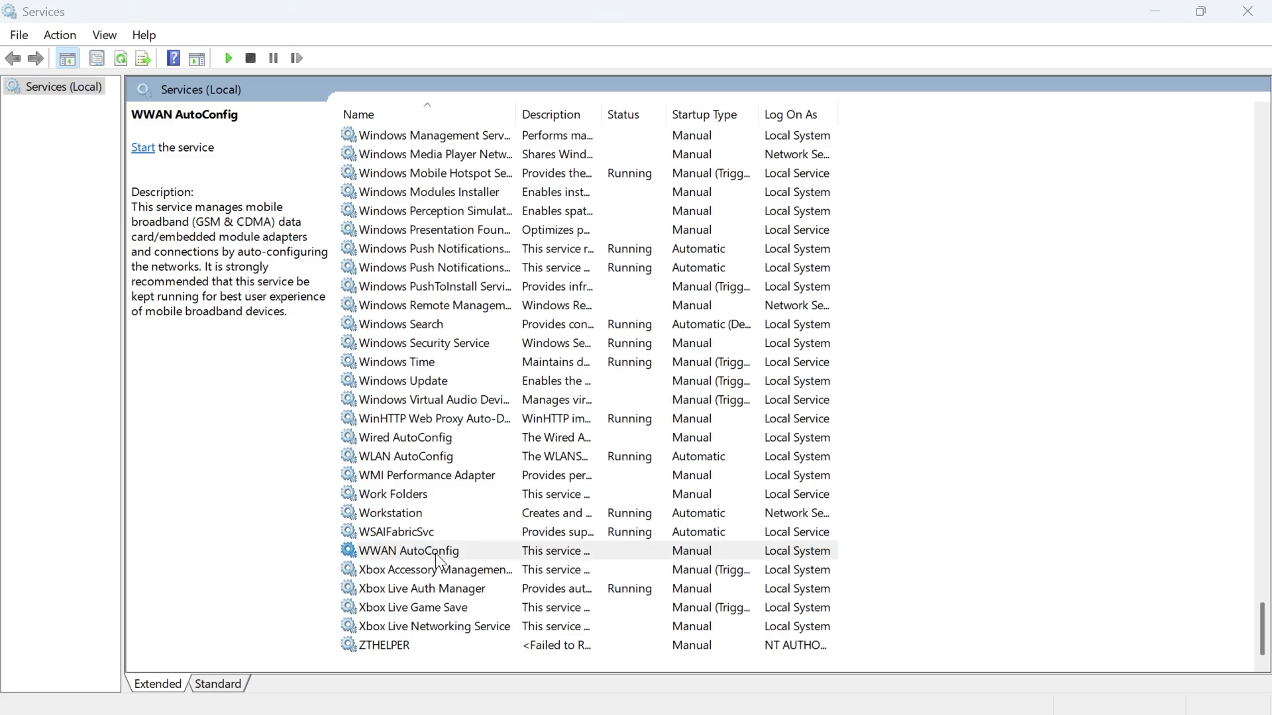
left_click(567, 345)
left_click(603, 376)
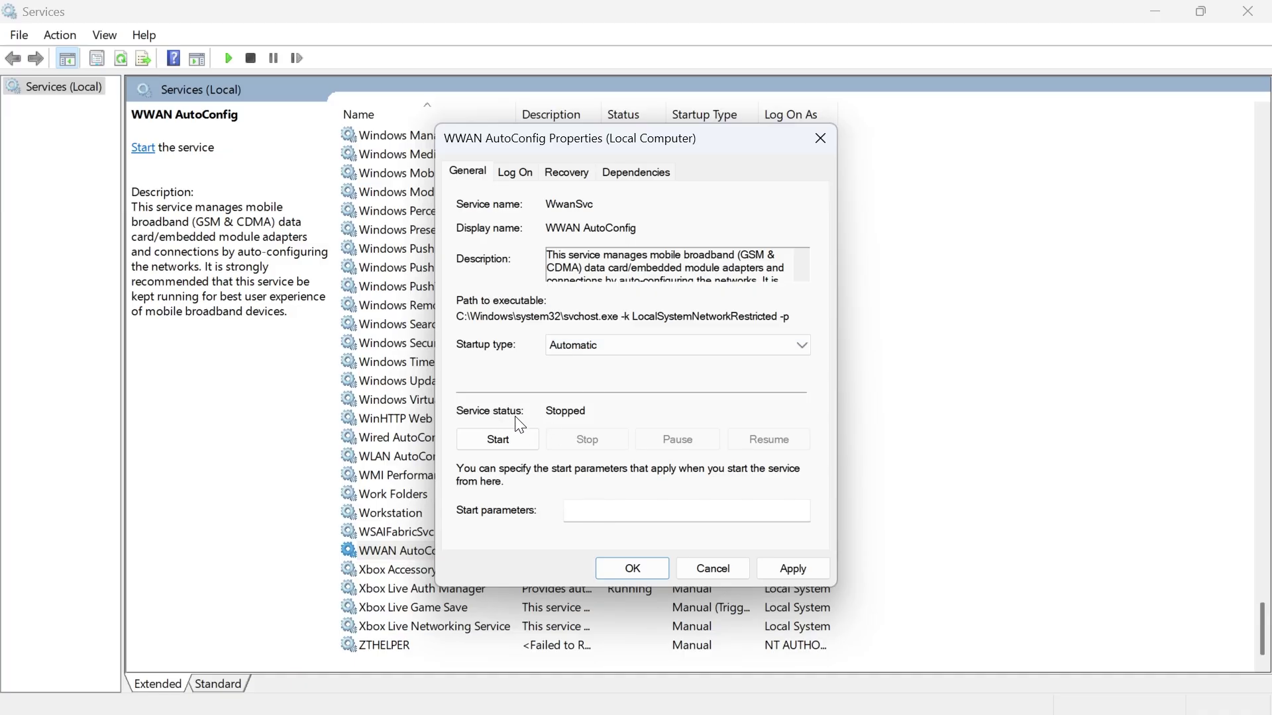
left_click(502, 436)
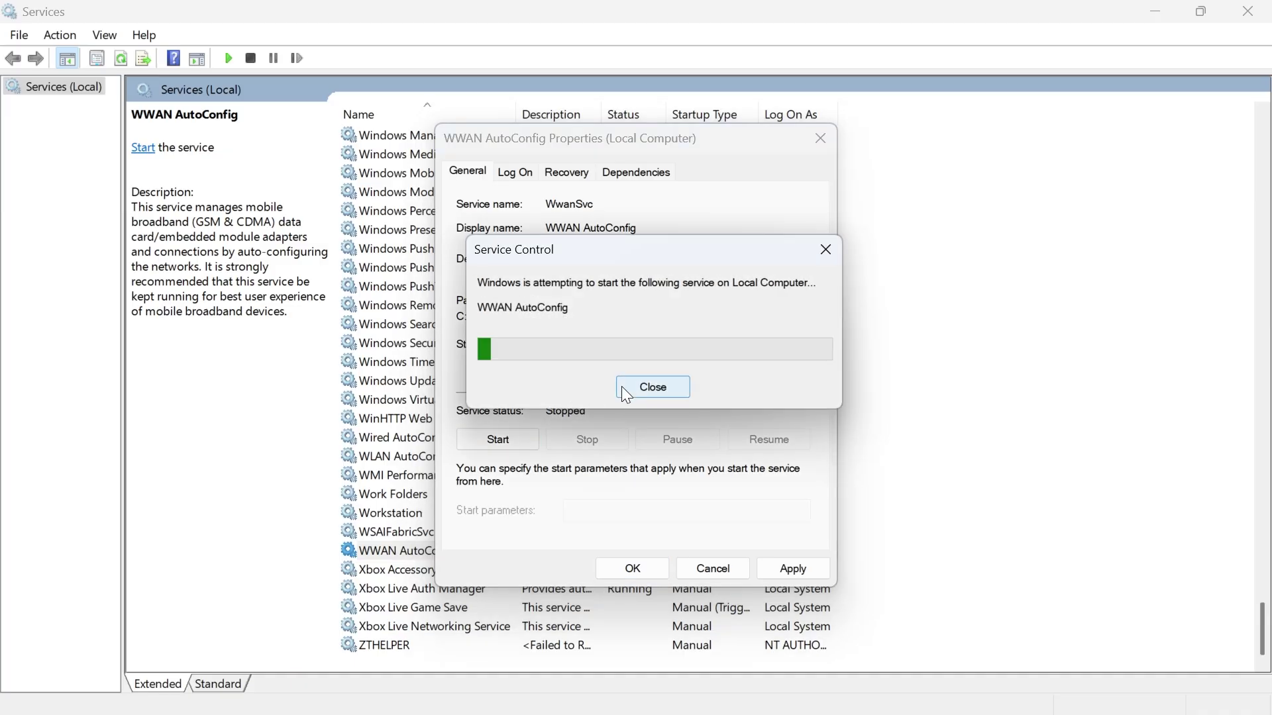
left_click(788, 570)
left_click(651, 570)
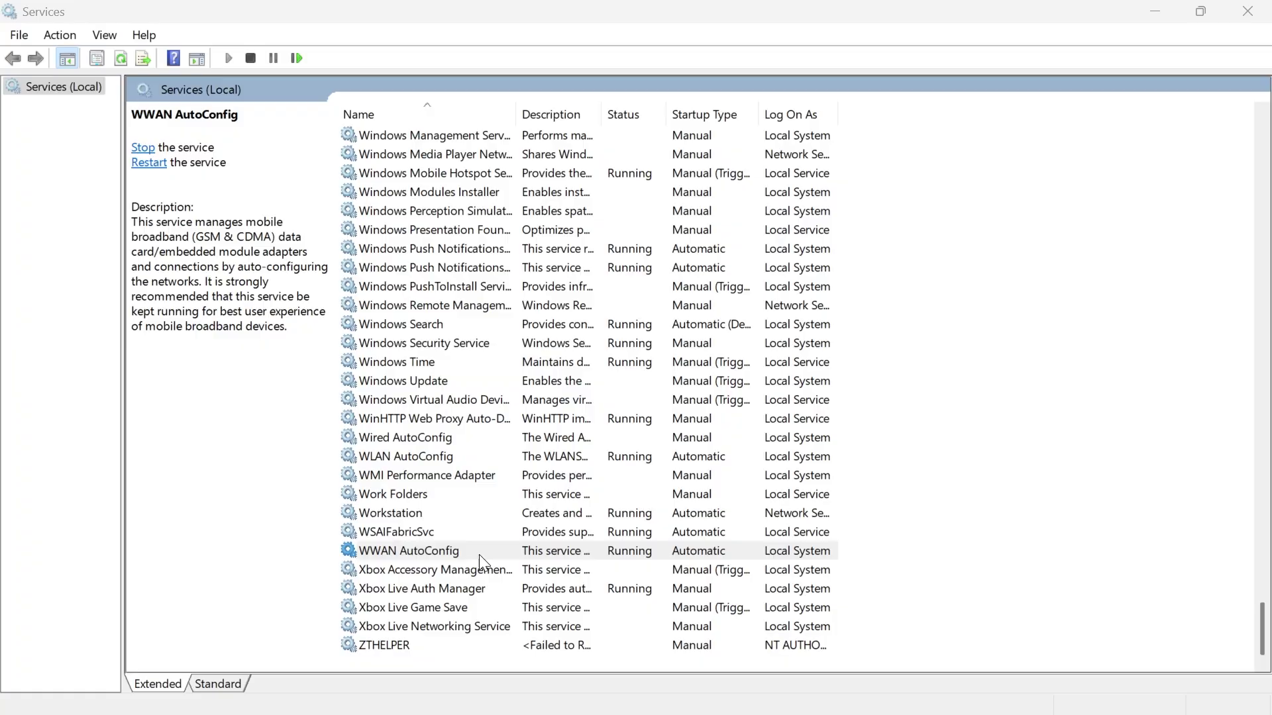
right_click(450, 551)
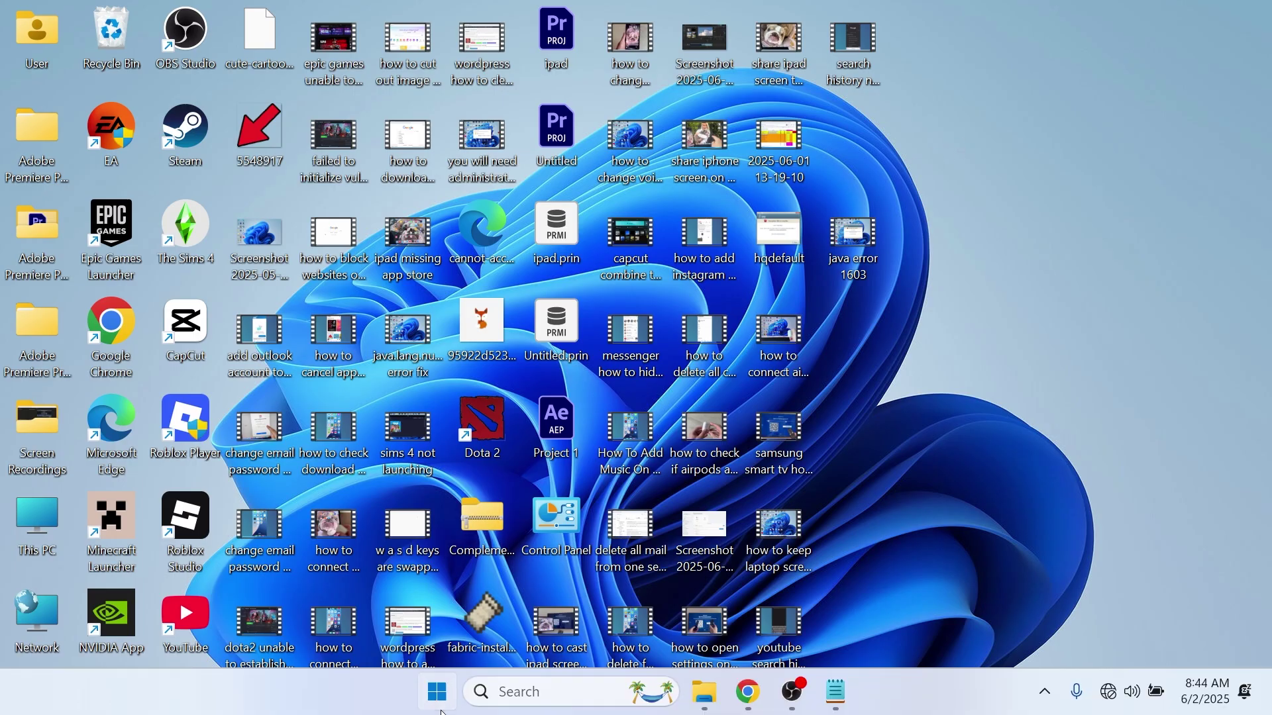
- Open Control Panel's Network and Sharing Center and show the network adapters
left_click(455, 691)
type("control")
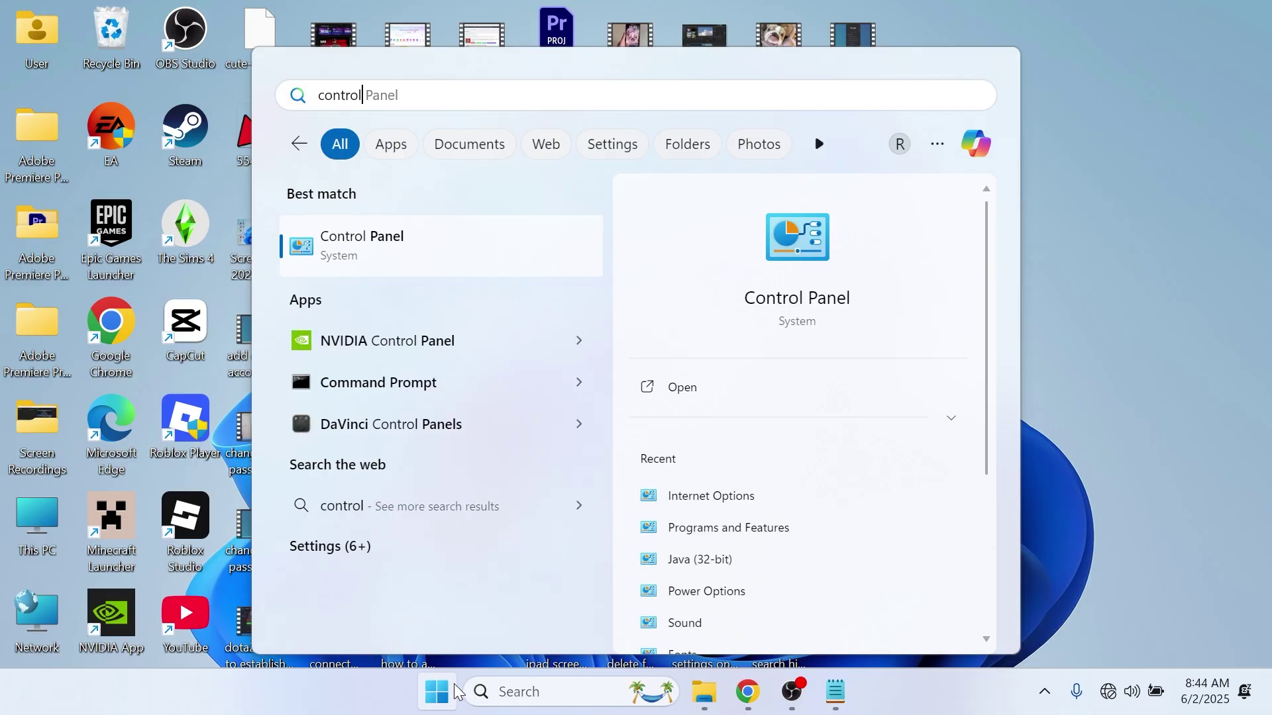
left_click(498, 237)
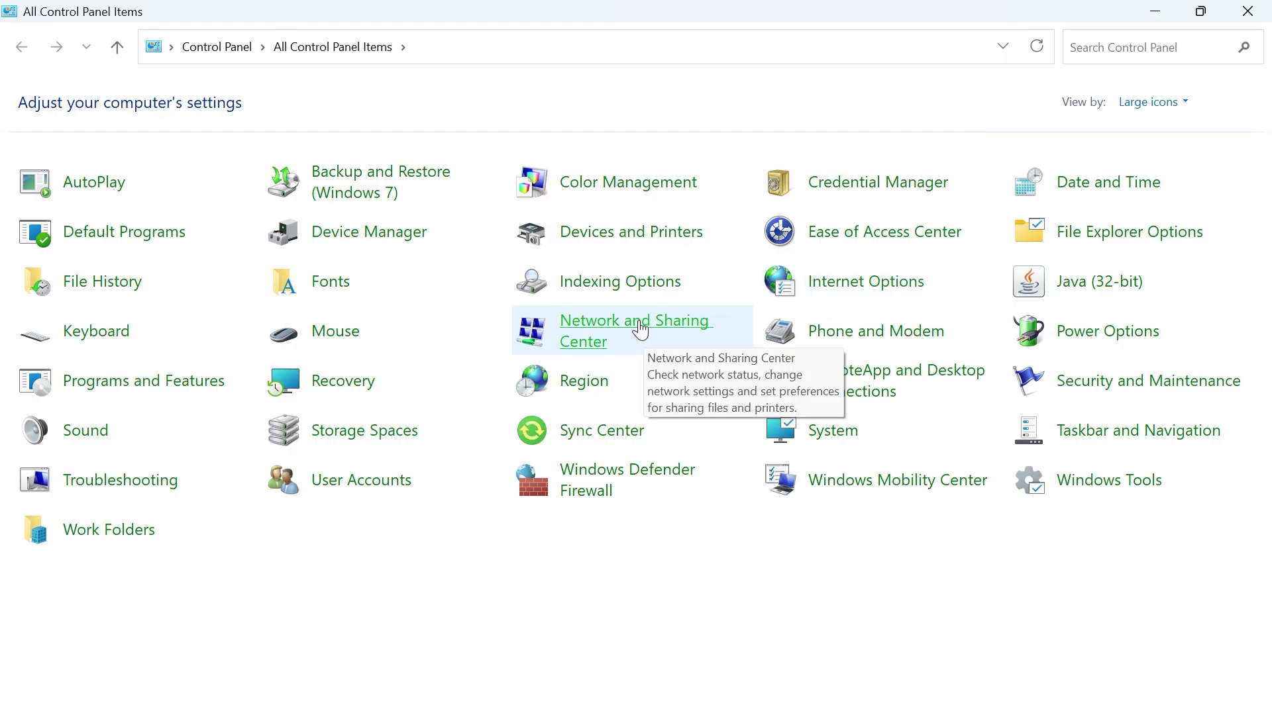
left_click(638, 326)
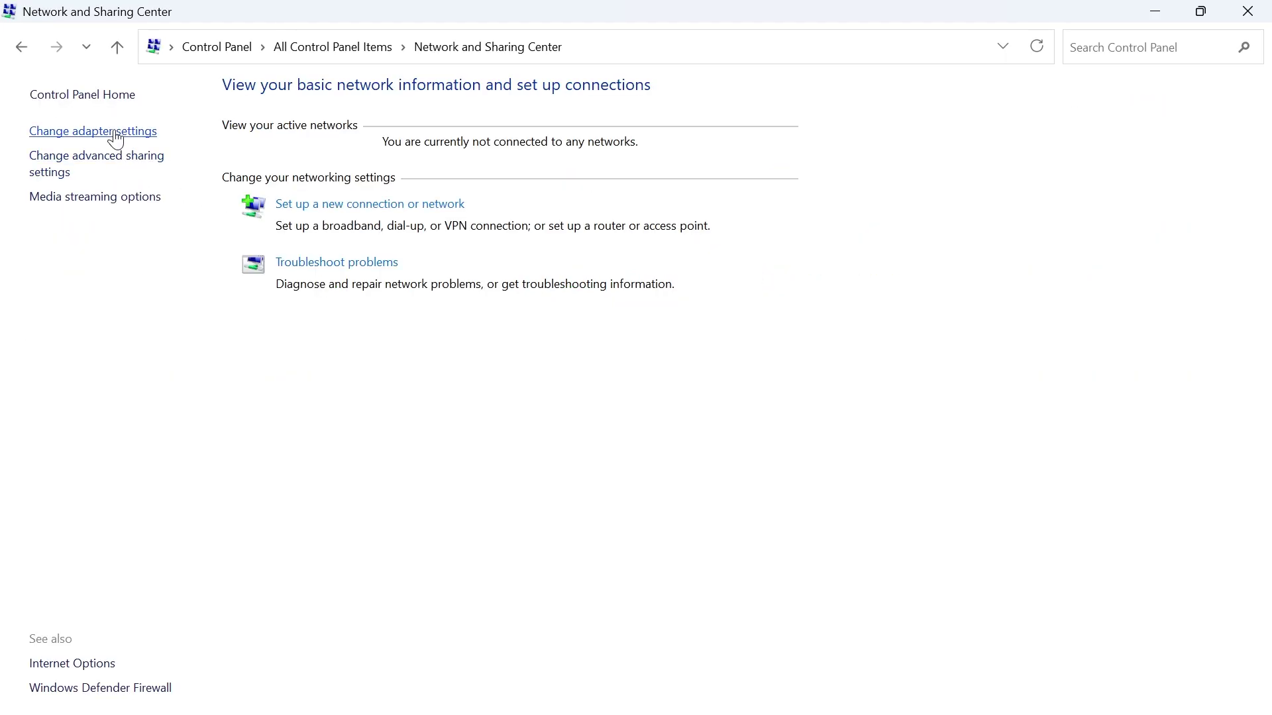
left_click(116, 133)
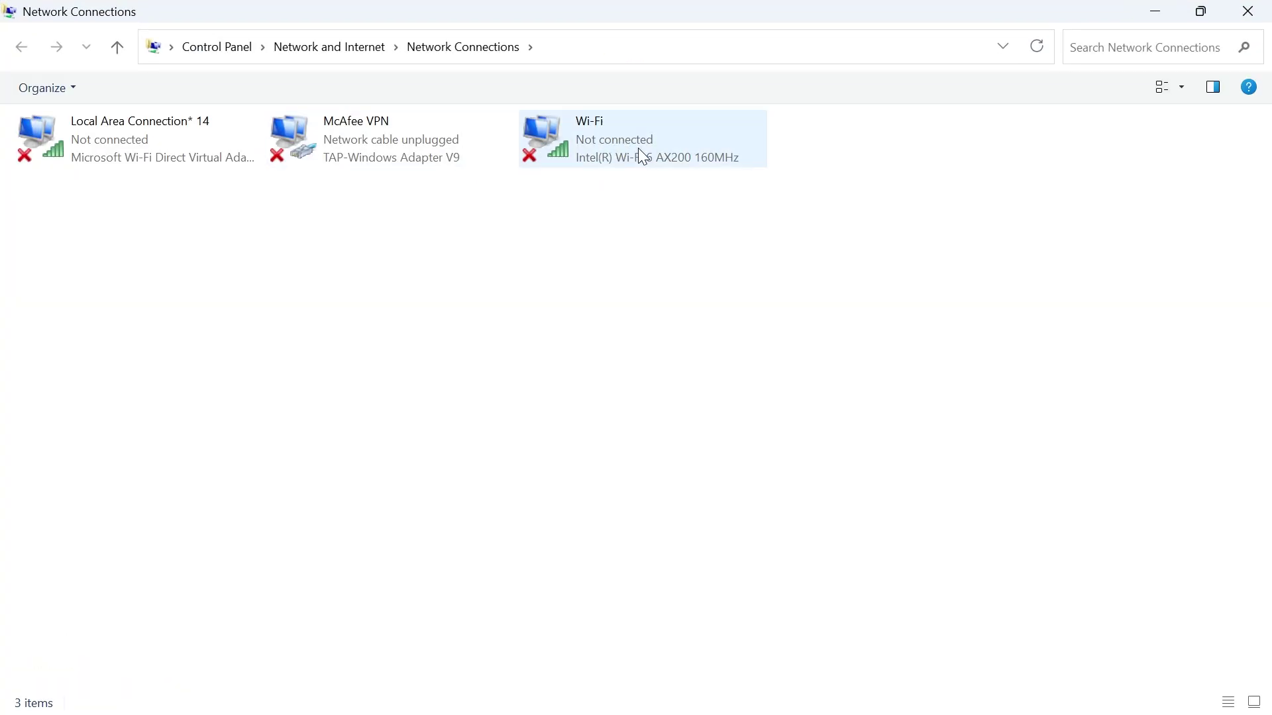
- Disable the Wi-Fi adapter, then enable it again
left_click(616, 149)
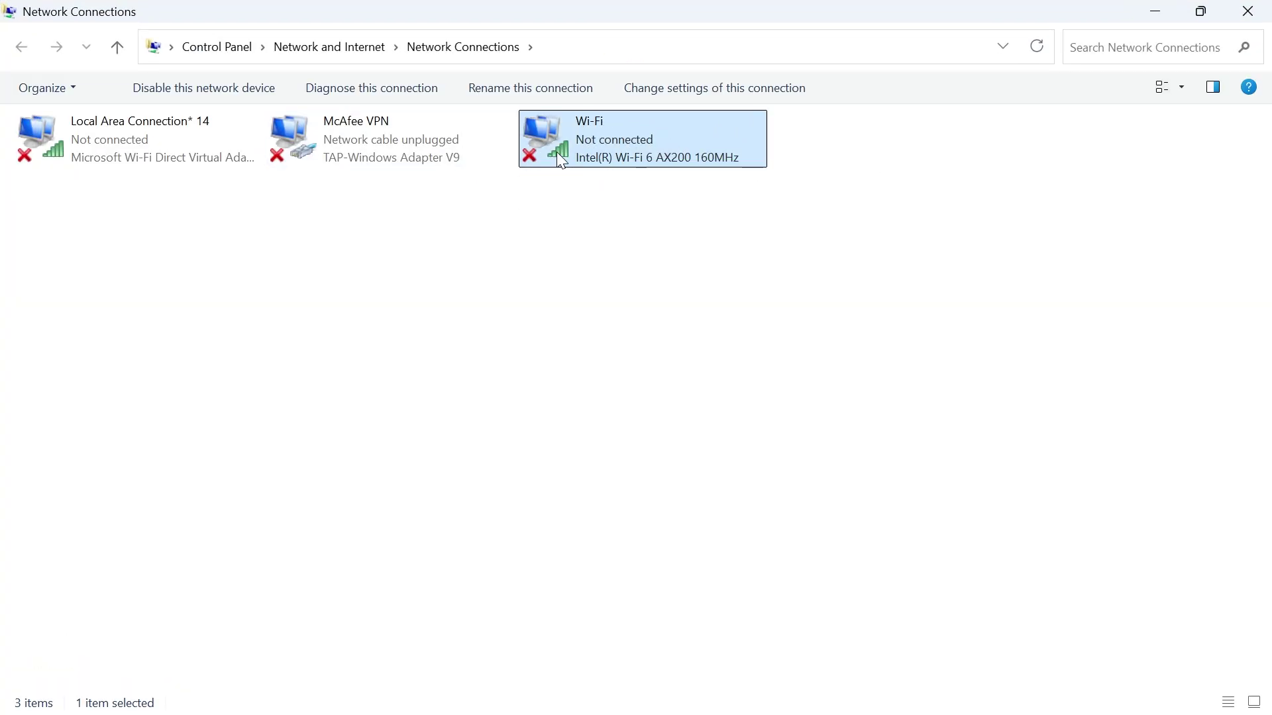
right_click(590, 137)
left_click(664, 151)
right_click(336, 135)
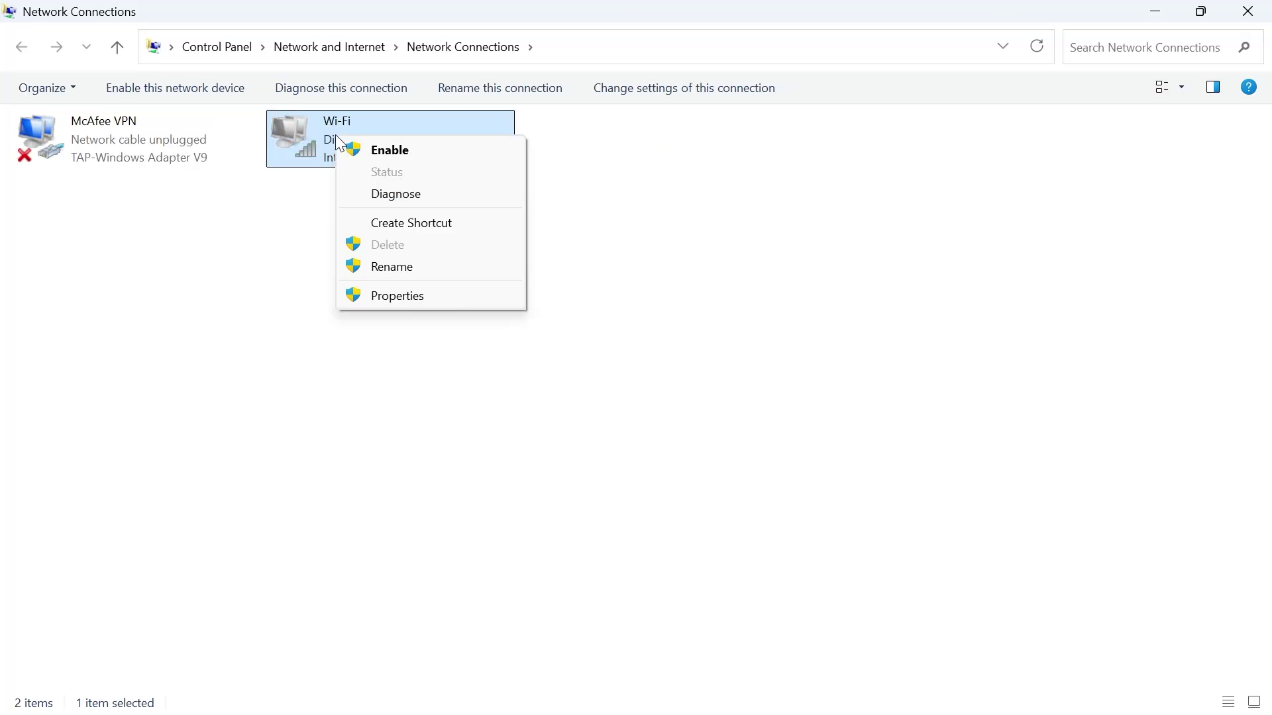
left_click(399, 152)
- Open Device Manager, expand Network adapters and select the Intel Wi-Fi 6 AX200
left_click(1252, 10)
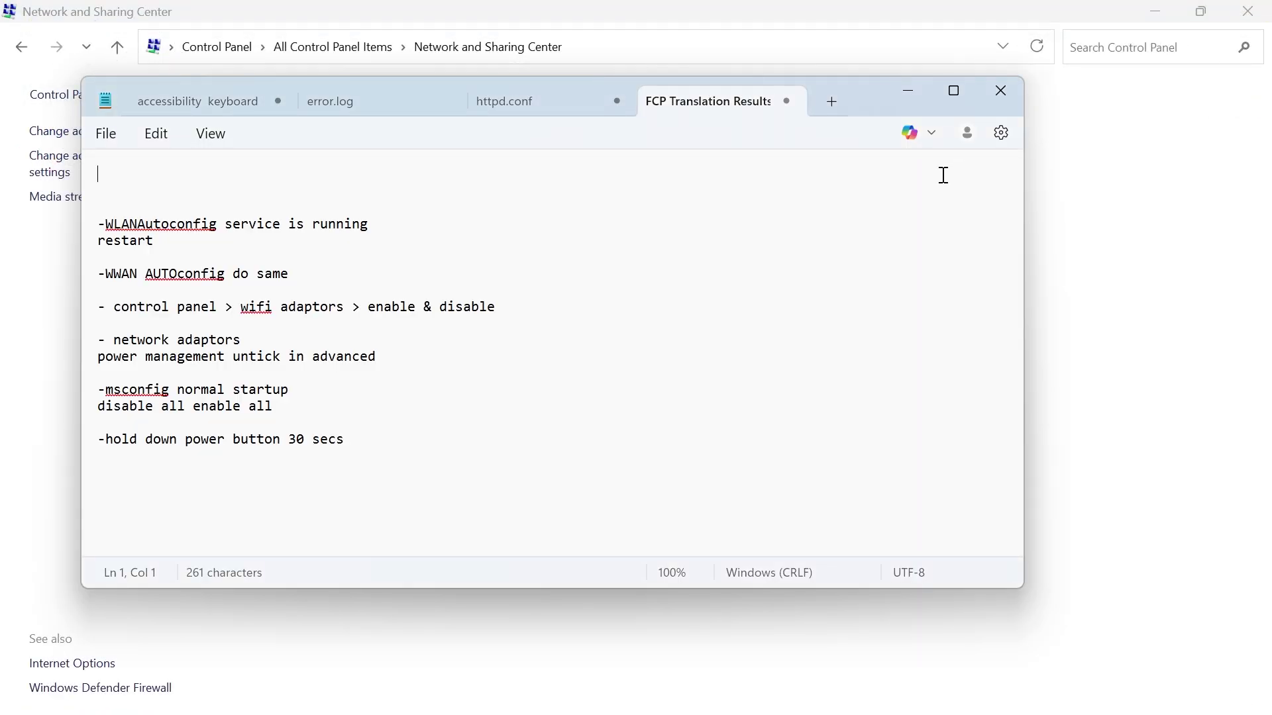
key("super+d")
key("super")
type("device")
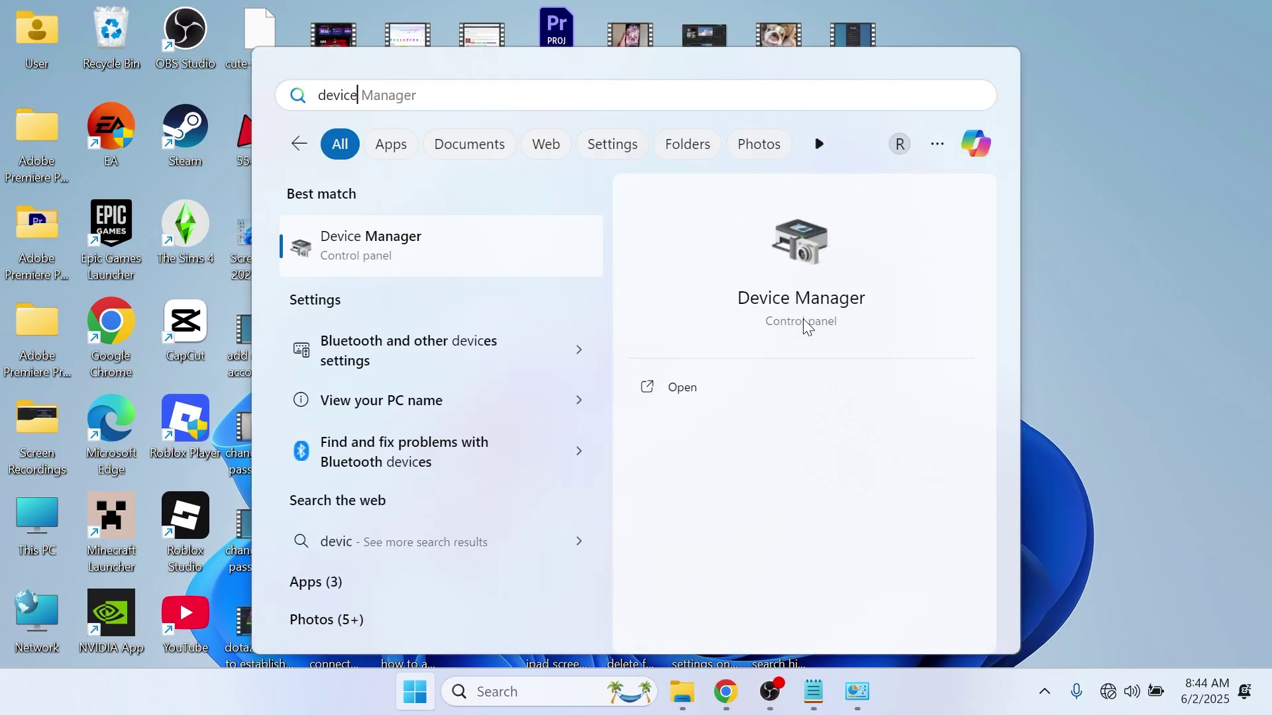
left_click(546, 250)
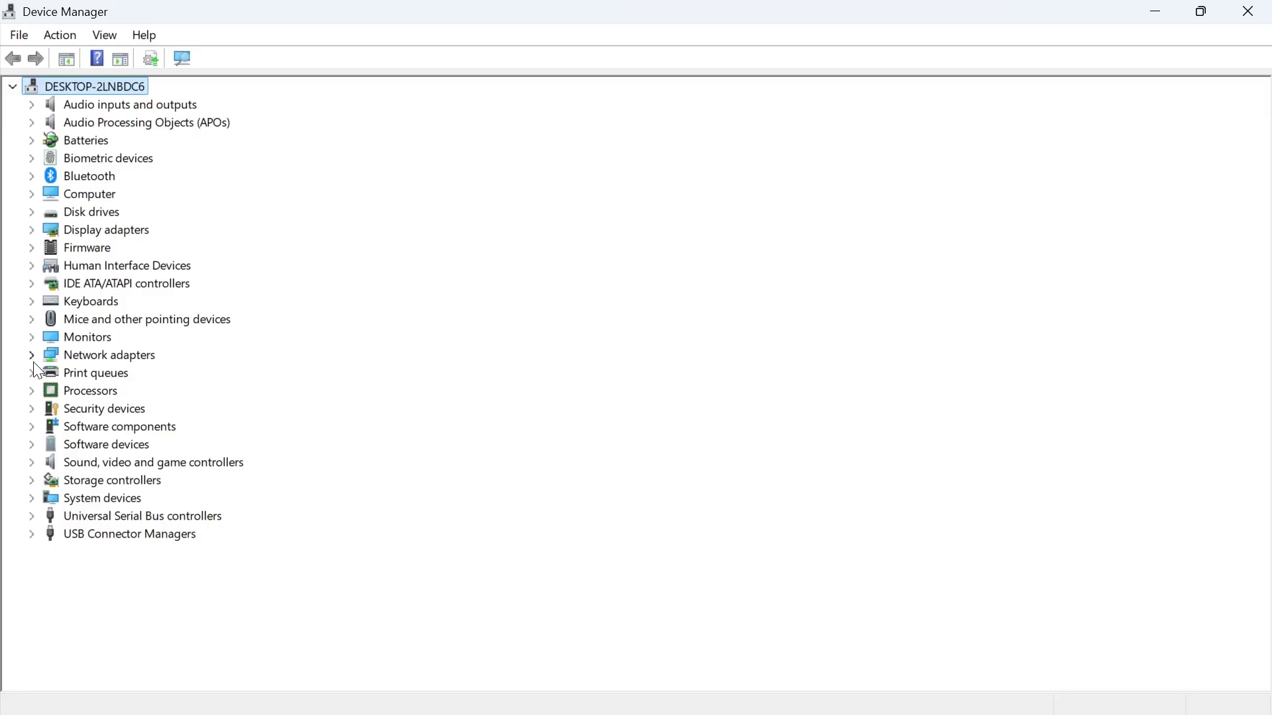
left_click(33, 358)
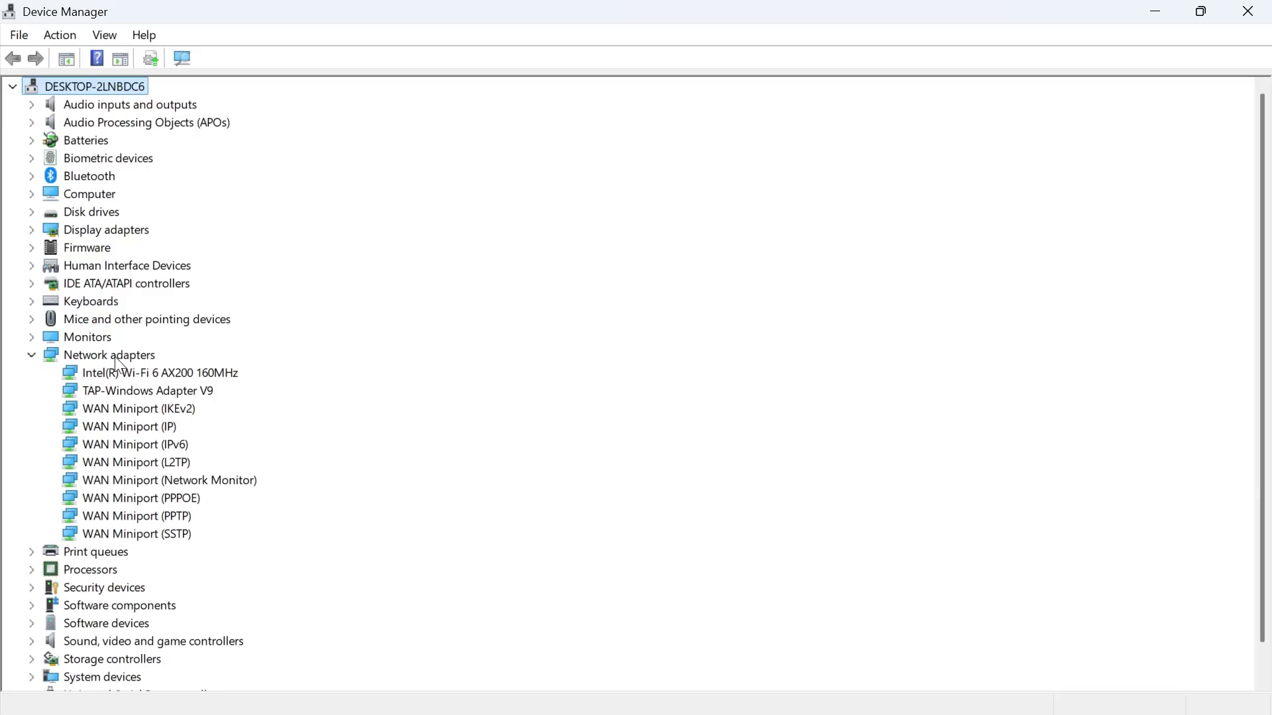
scroll(204, 419, "down", 1)
left_click(165, 373)
left_click(117, 341)
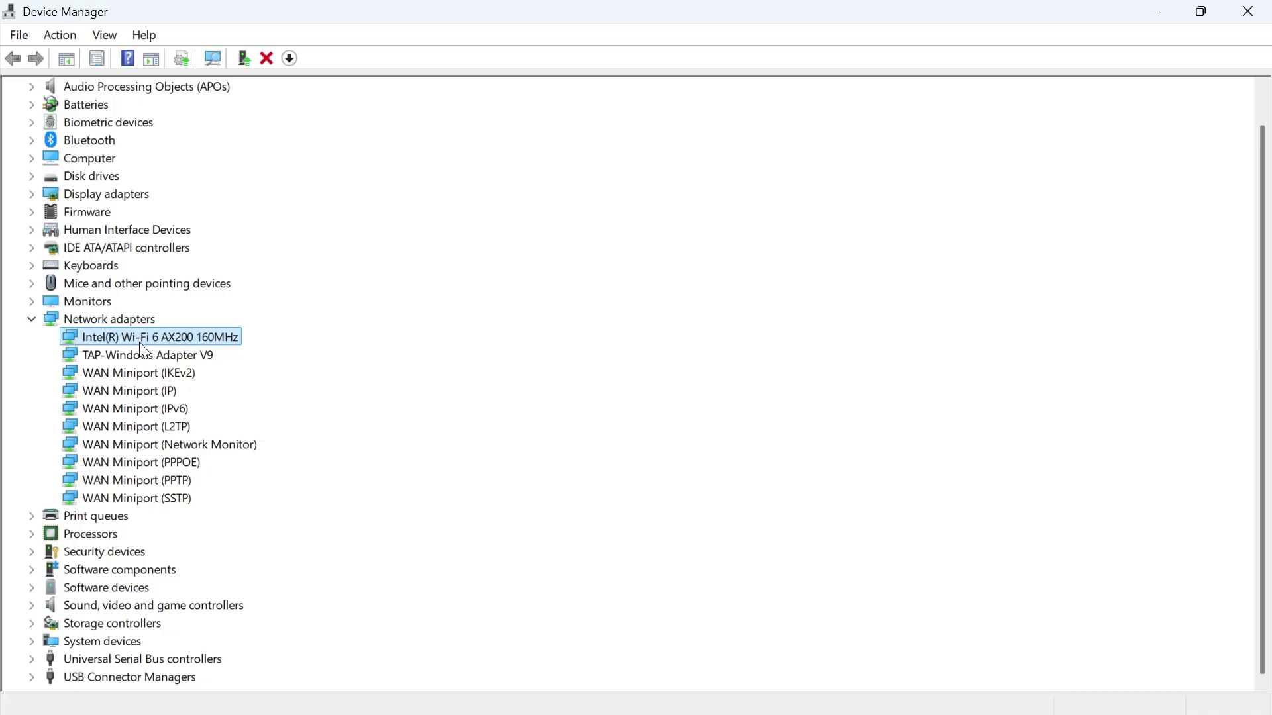
- Update the Intel Wi-Fi adapter's driver by picking from drivers on the computer, then close
right_click(159, 345)
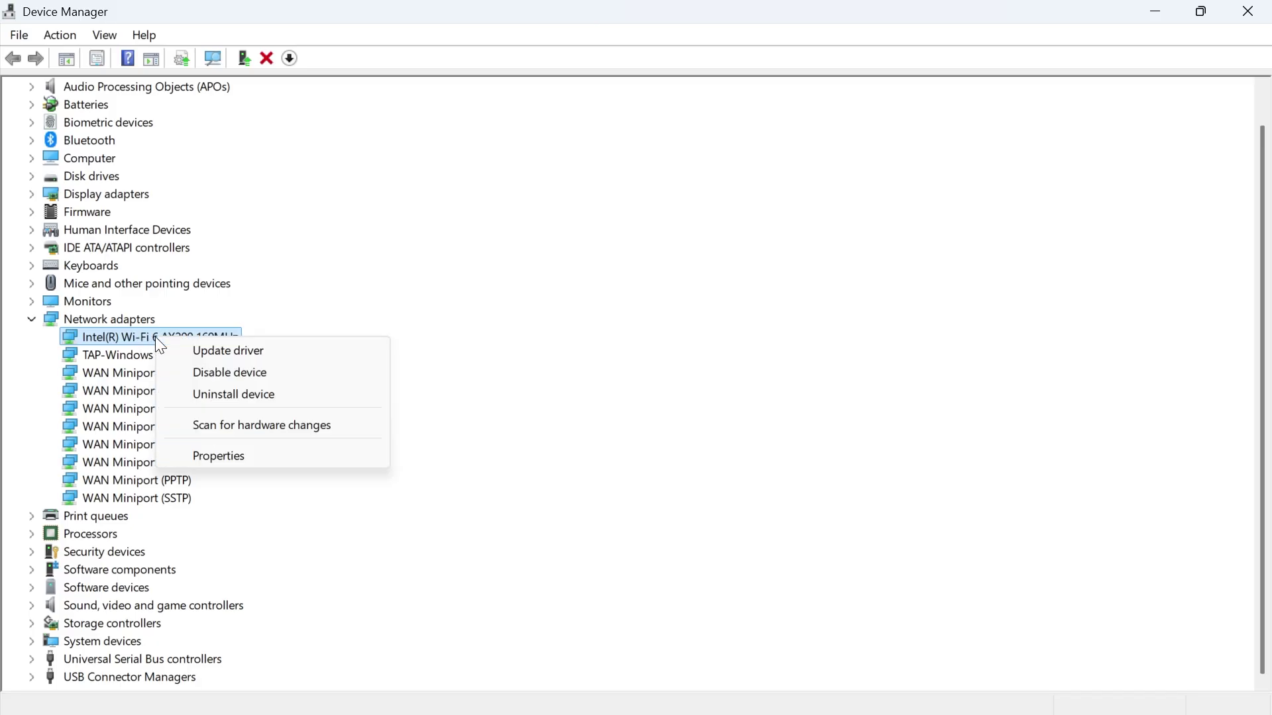
left_click(270, 359)
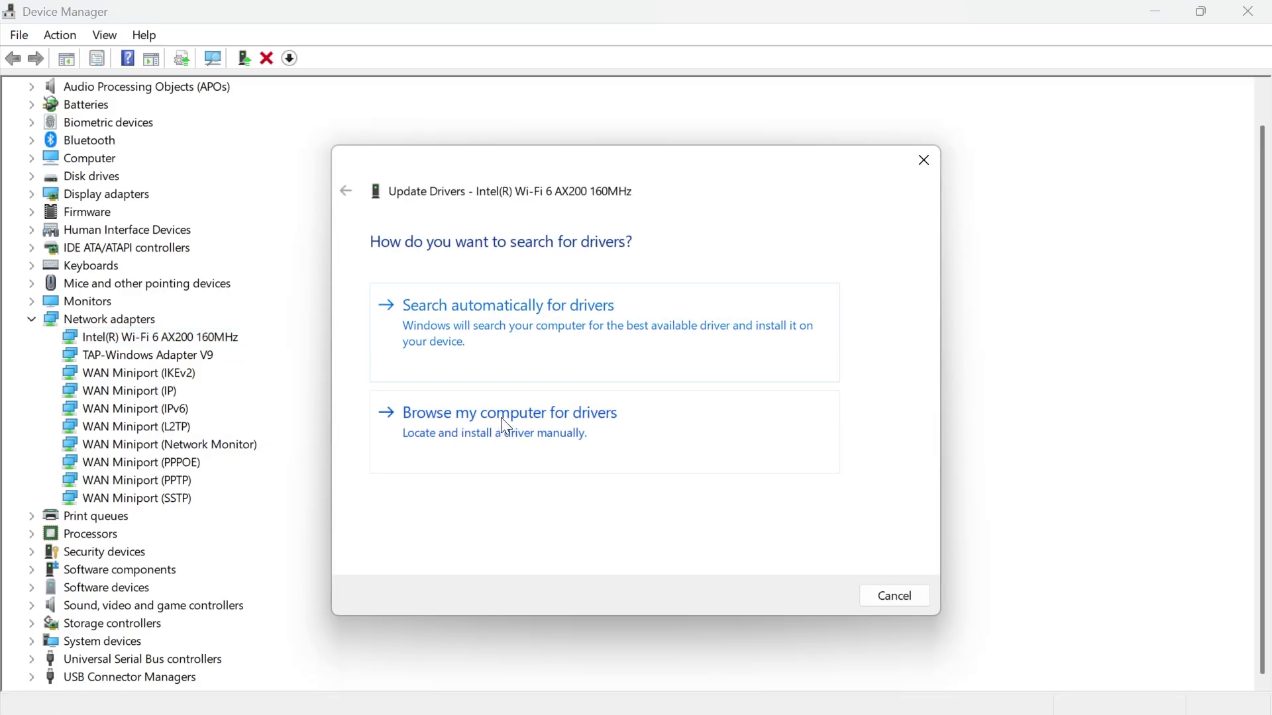
left_click(501, 419)
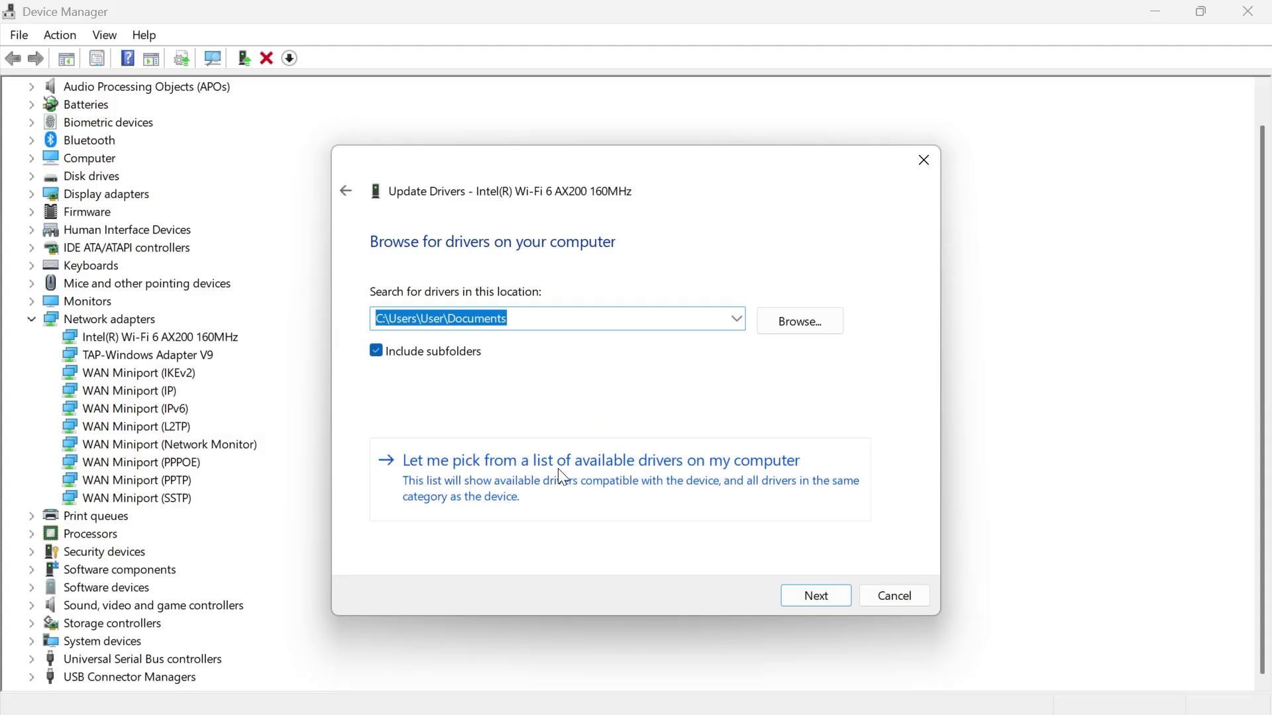
left_click(618, 465)
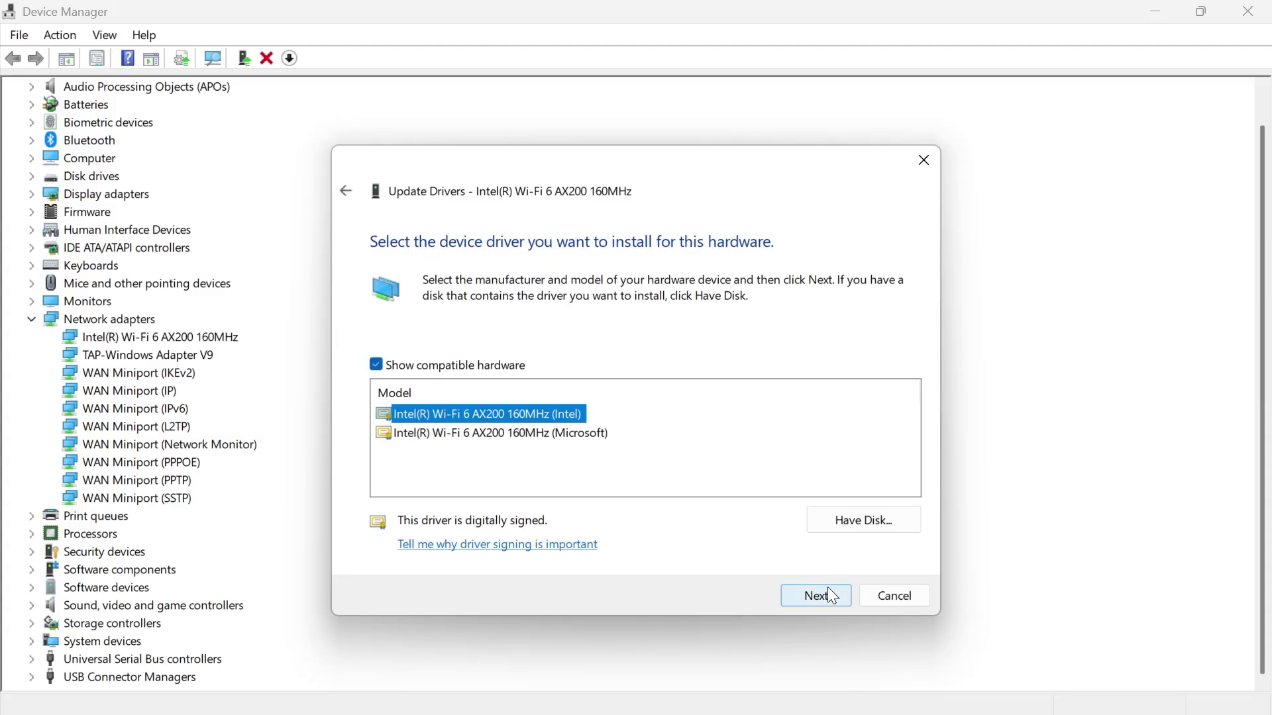
left_click(902, 599)
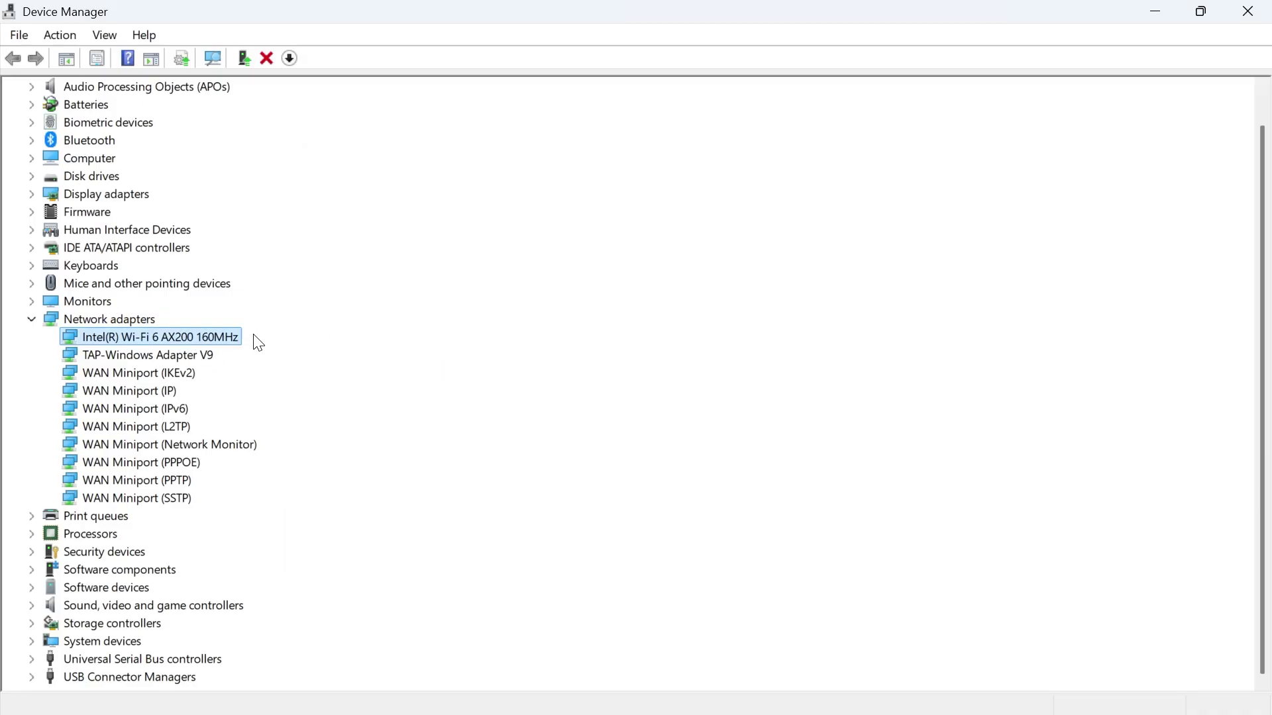
- Uncheck 'Allow the computer to turn off this device' for the Wi-Fi 6 AX200, then close Device Manager
right_click(201, 335)
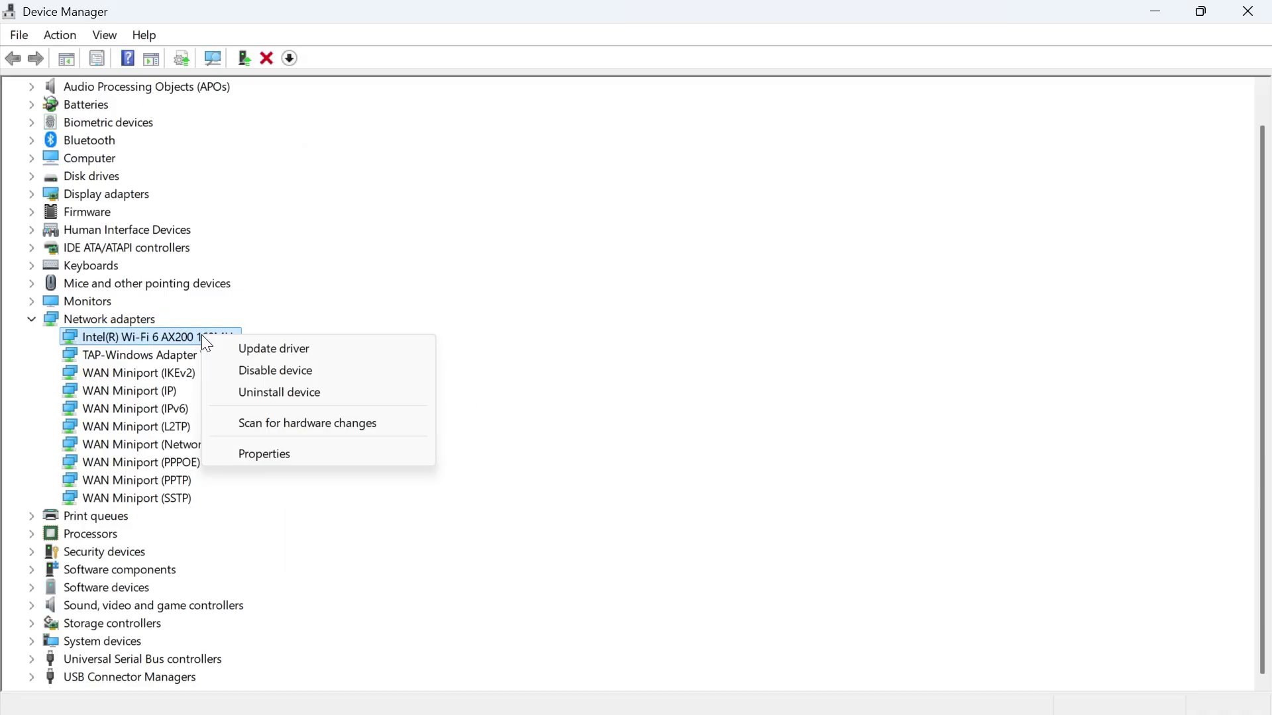
left_click(294, 451)
left_click(753, 171)
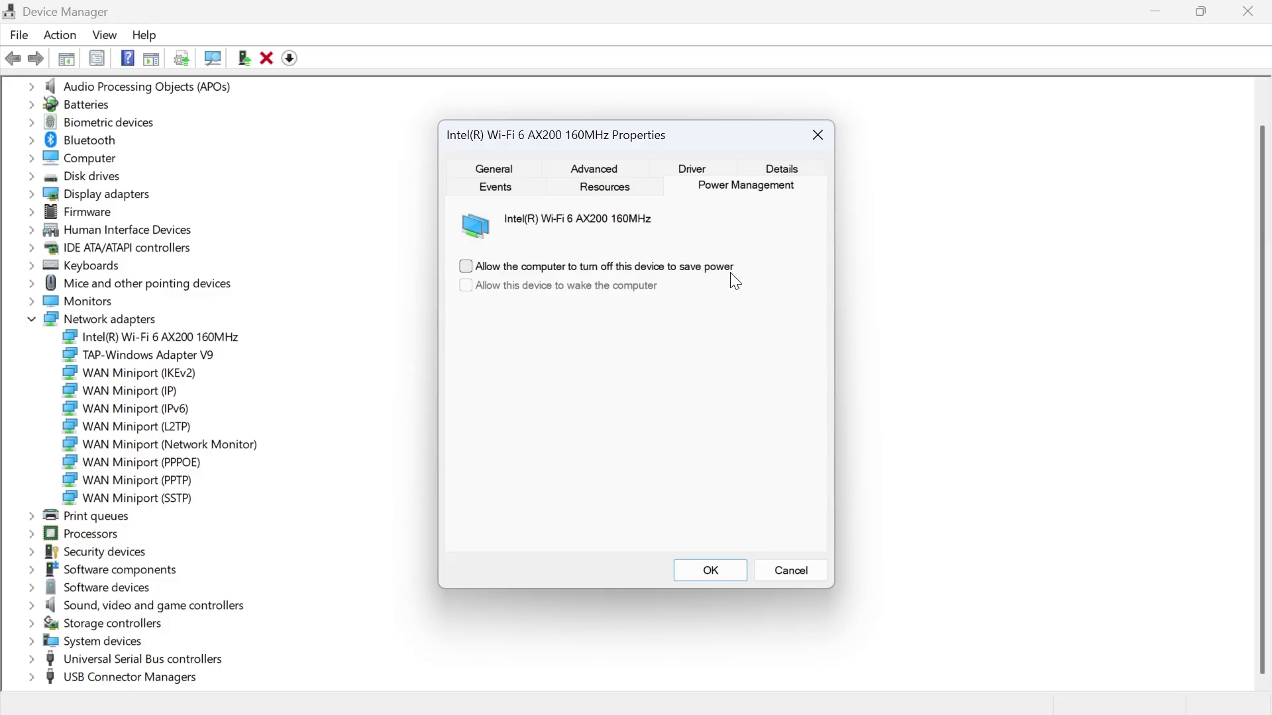
left_click(724, 581)
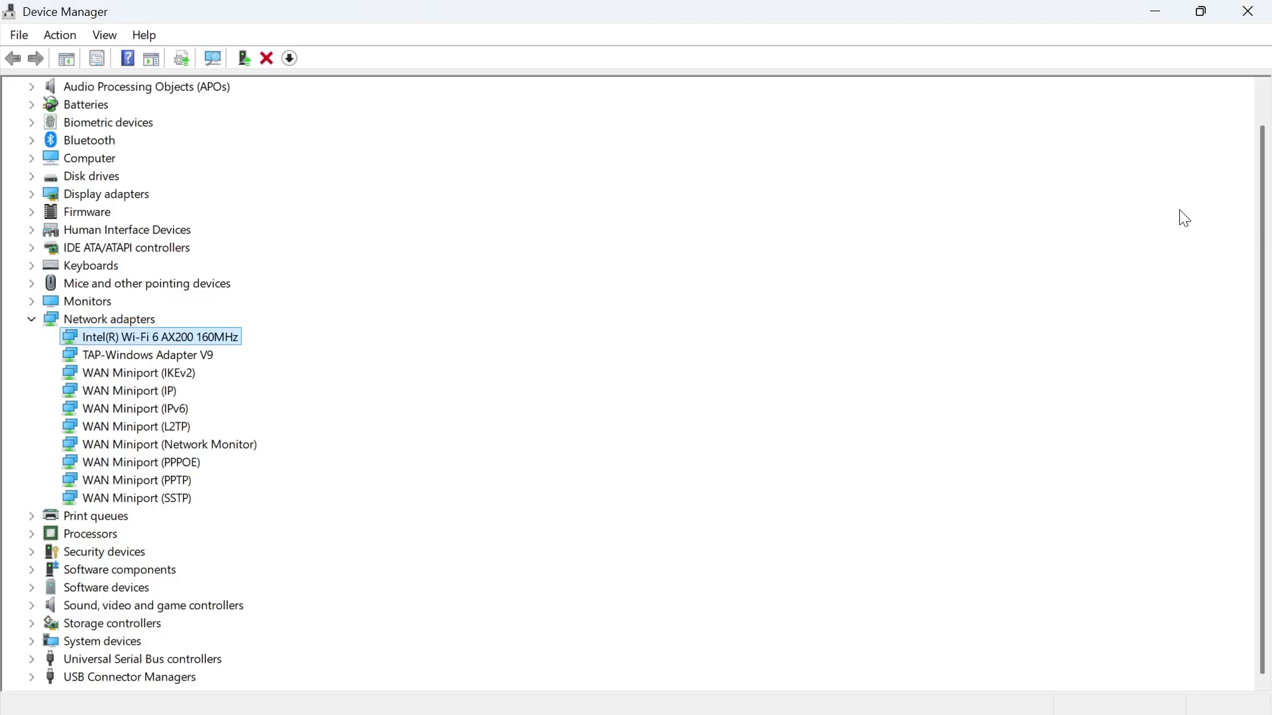
left_click(1248, 11)
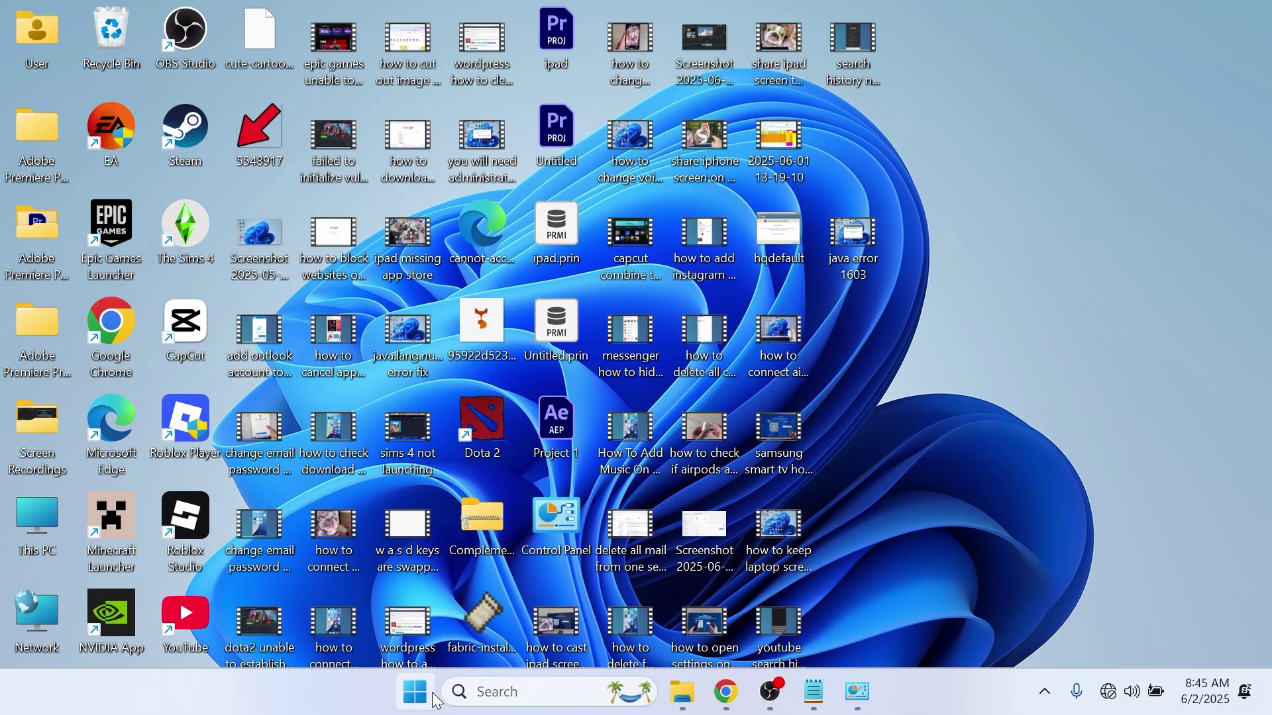
- Launch System Configuration by running msconfig from the Run box
left_click(428, 672)
type("run")
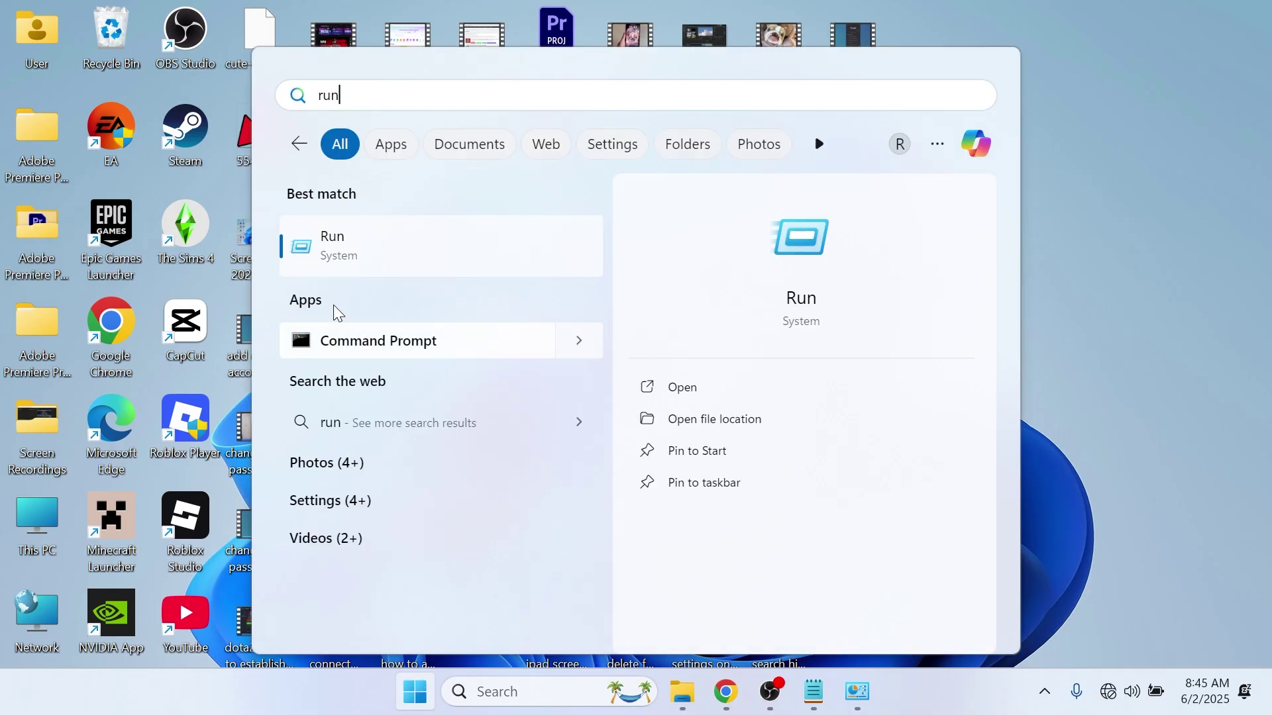
left_click(364, 255)
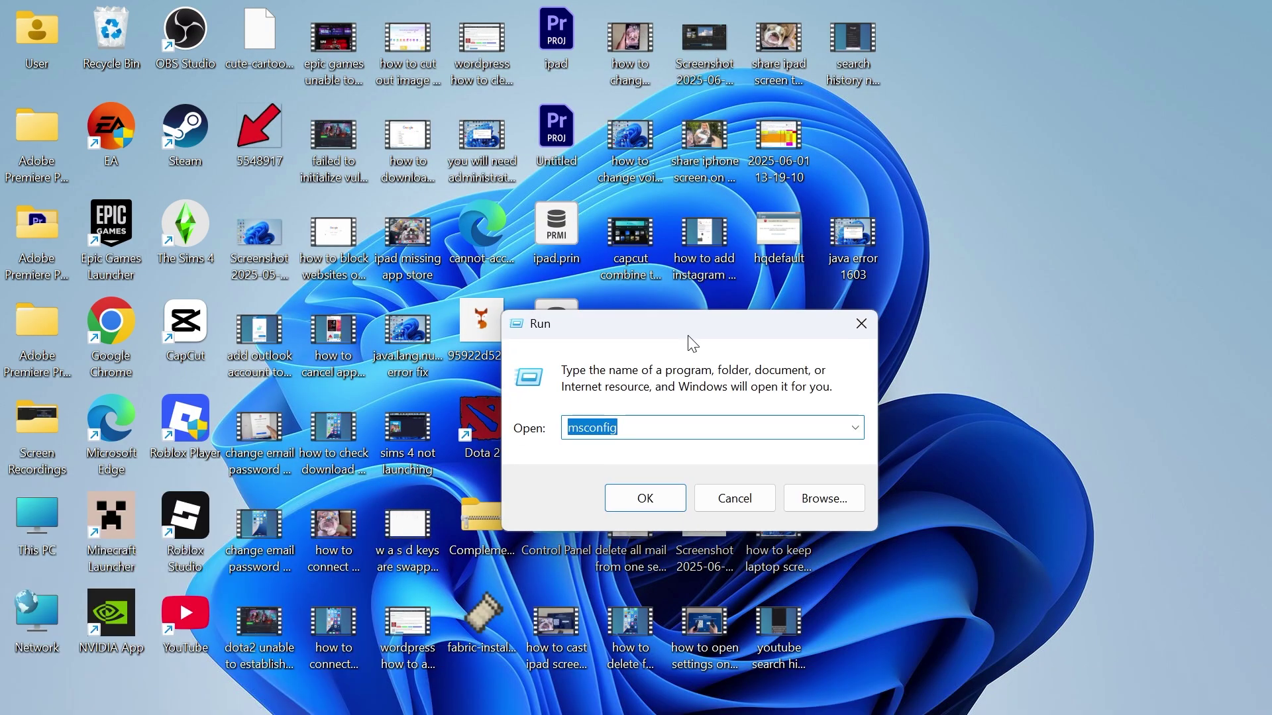
type("msconfig")
key("Return")
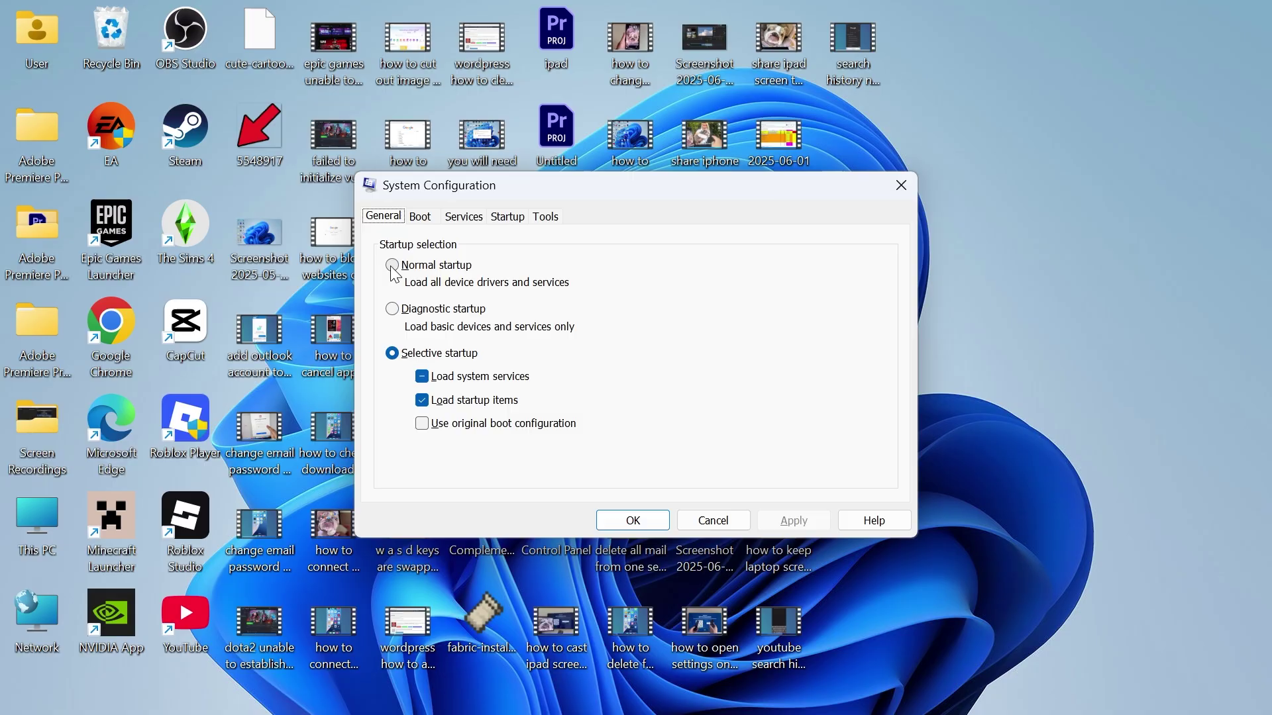
- Select Normal startup and re-enable all services with Disable all then Enable all
left_click(396, 267)
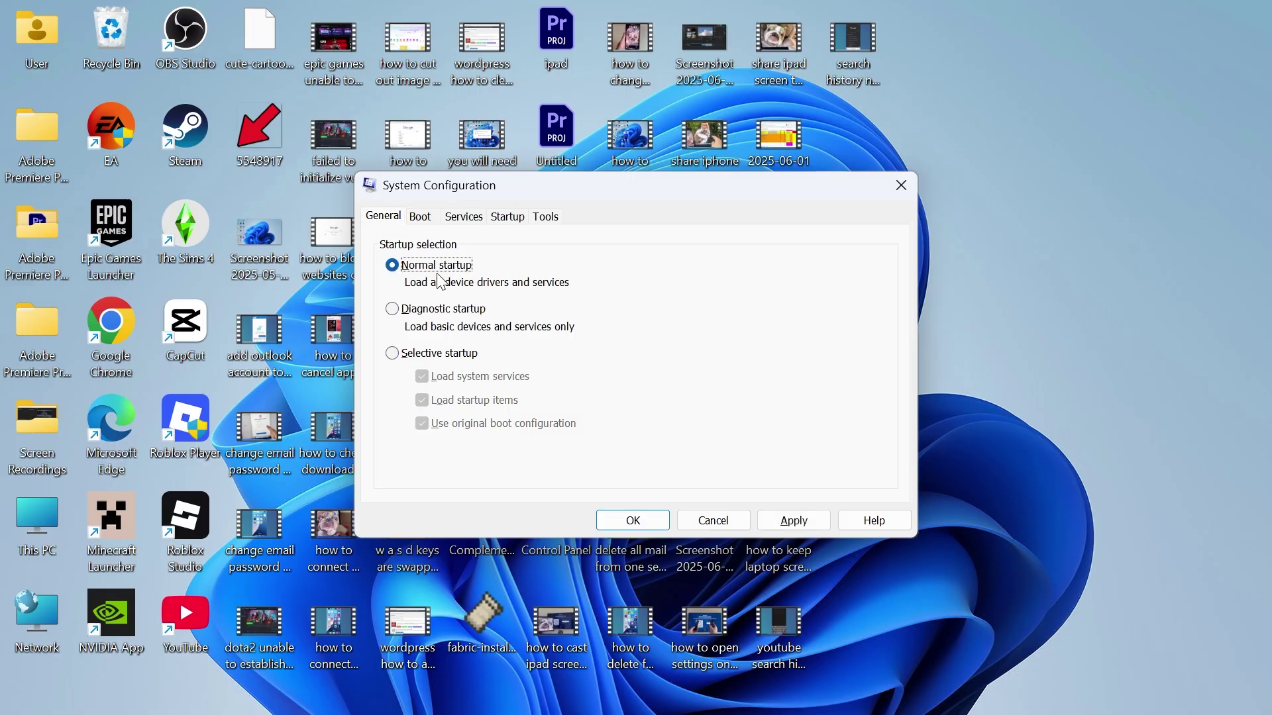
left_click(471, 223)
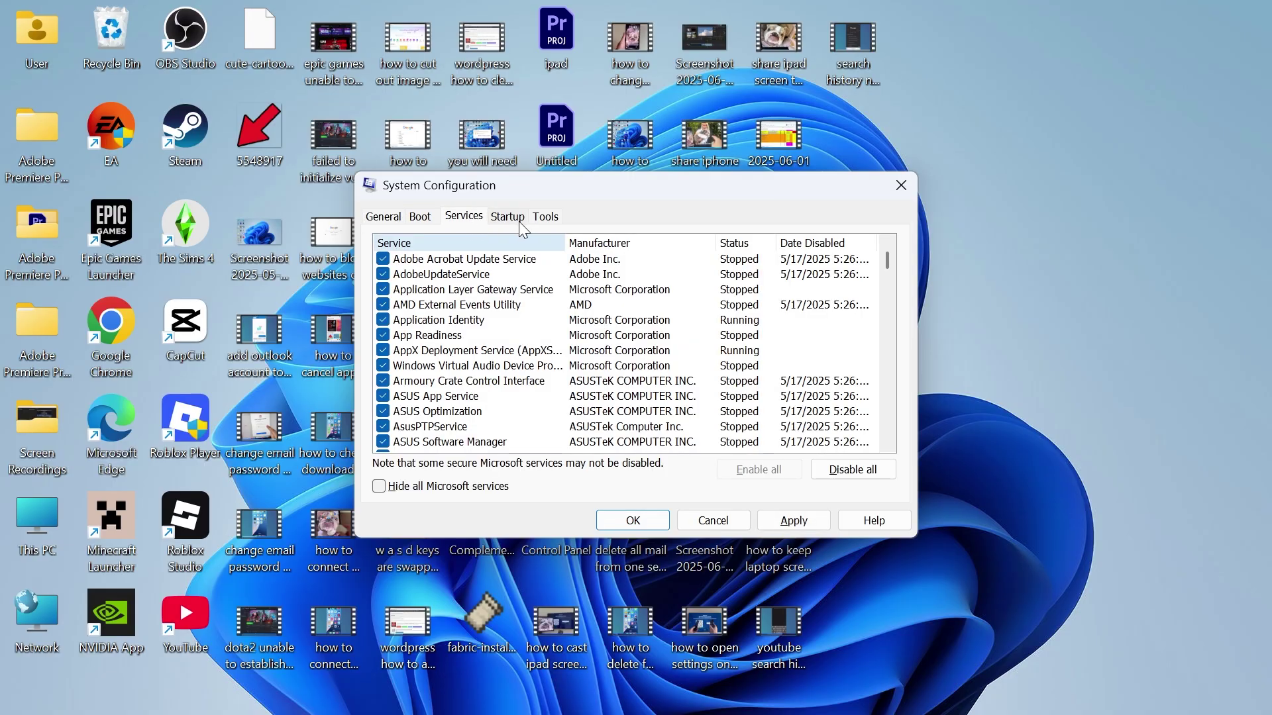
left_click(853, 472)
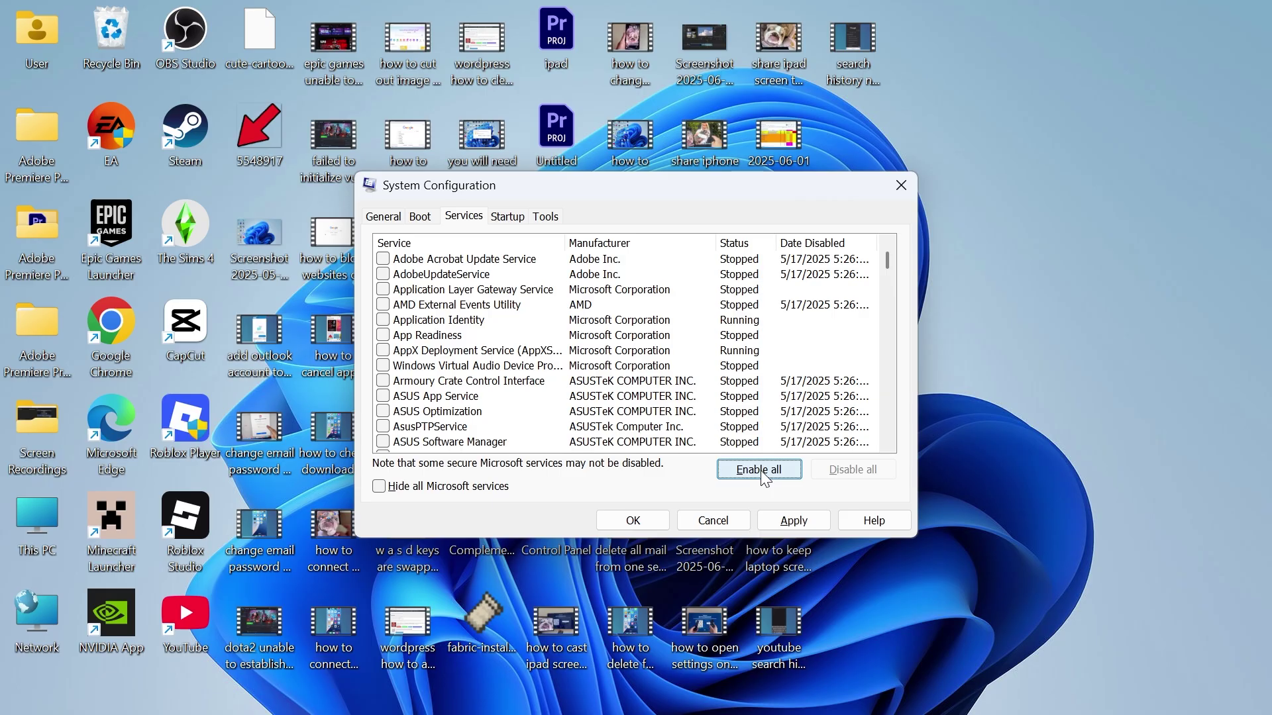
left_click(764, 475)
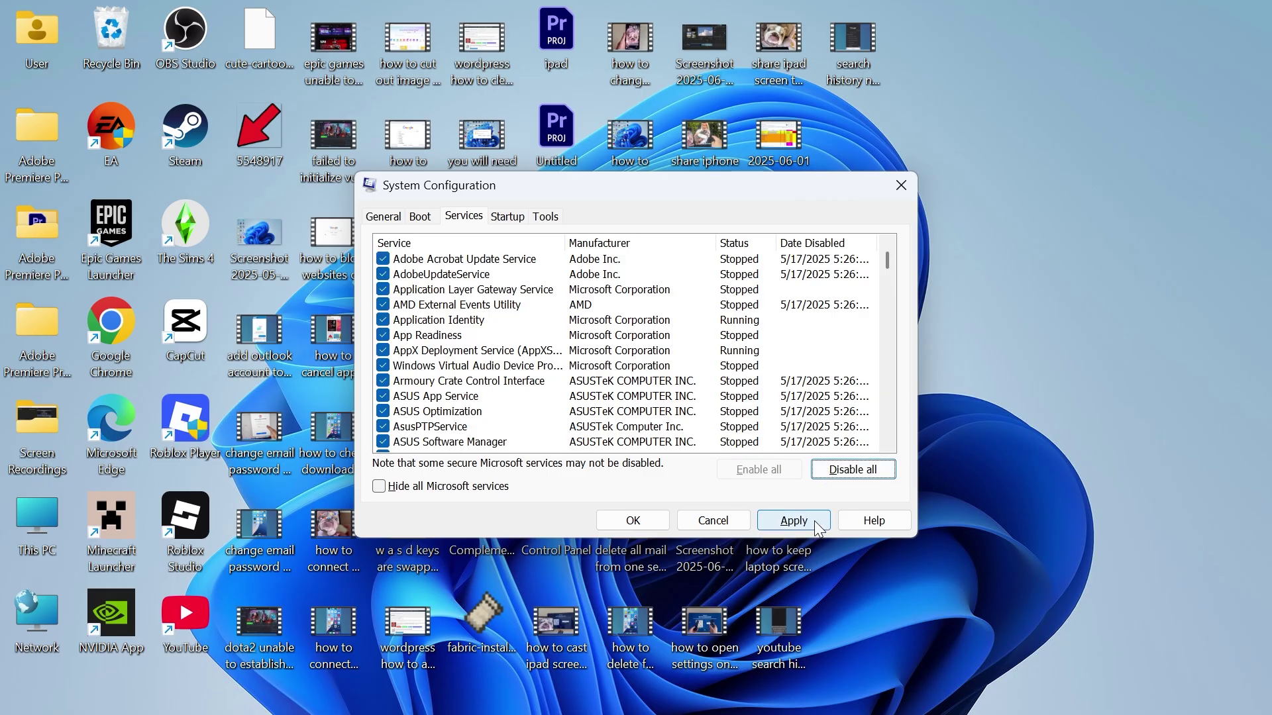
left_click(633, 521)
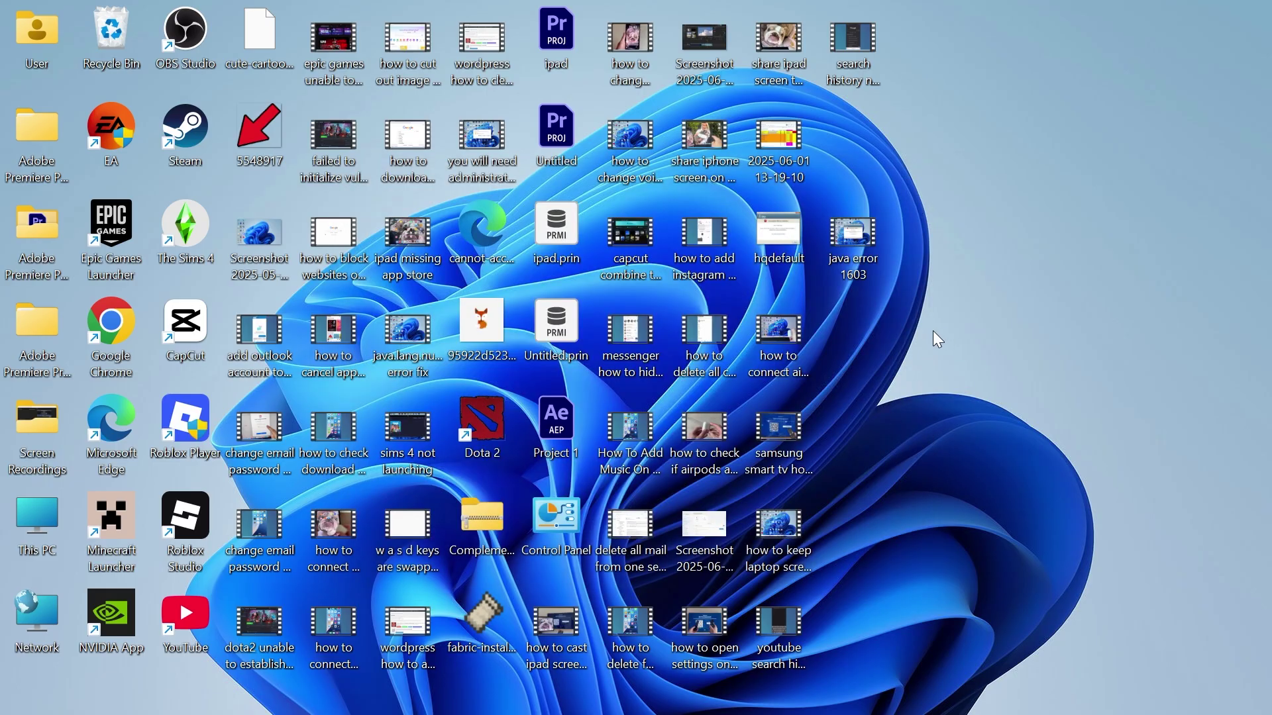